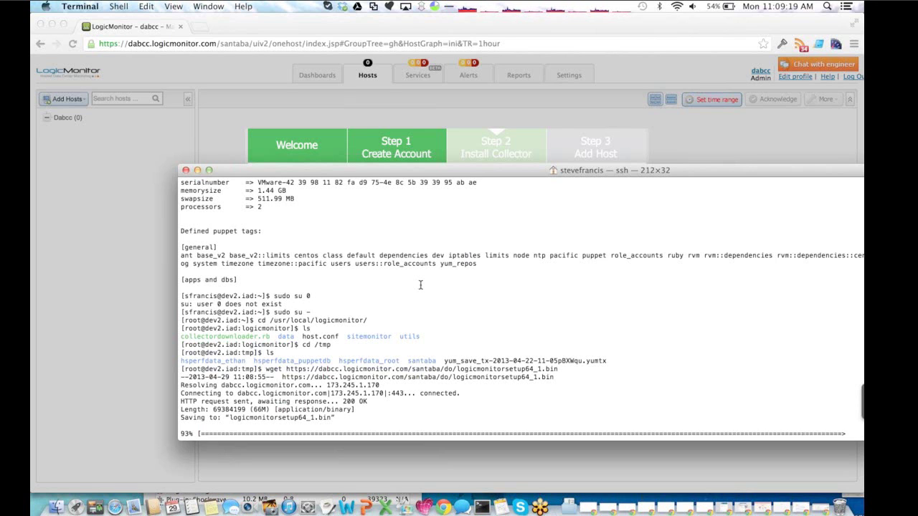
- Make logicmonitorsetup64_1.bin executable with chmod +x and run it to install the Collector
text(chmod +x )
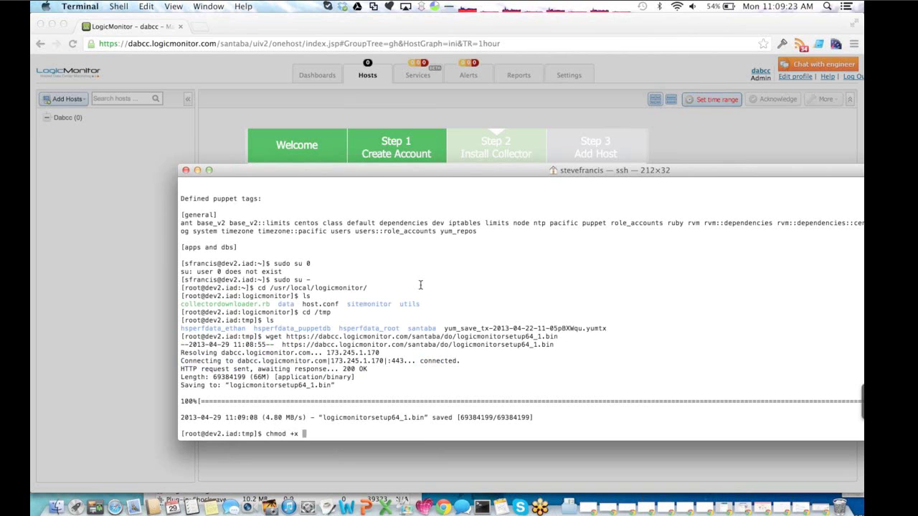
text(log)
key(Tab)
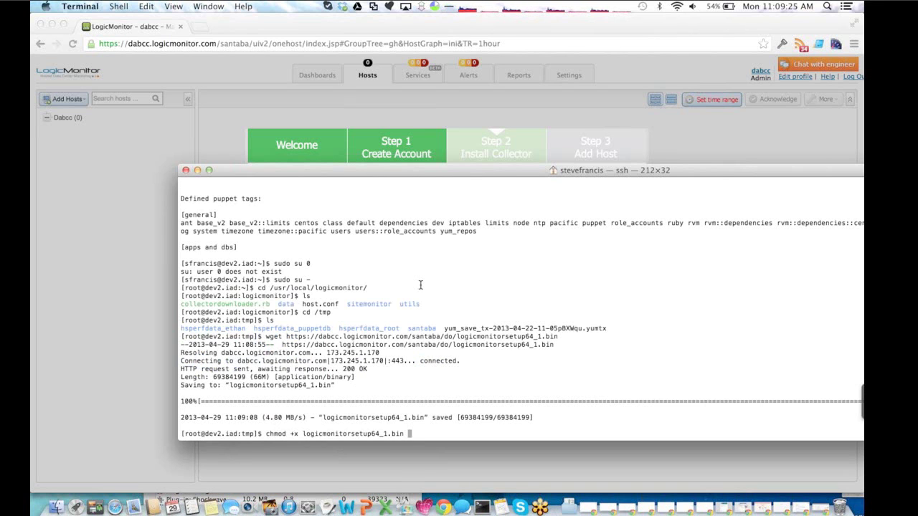
key(Return)
text(./log)
key(Tab)
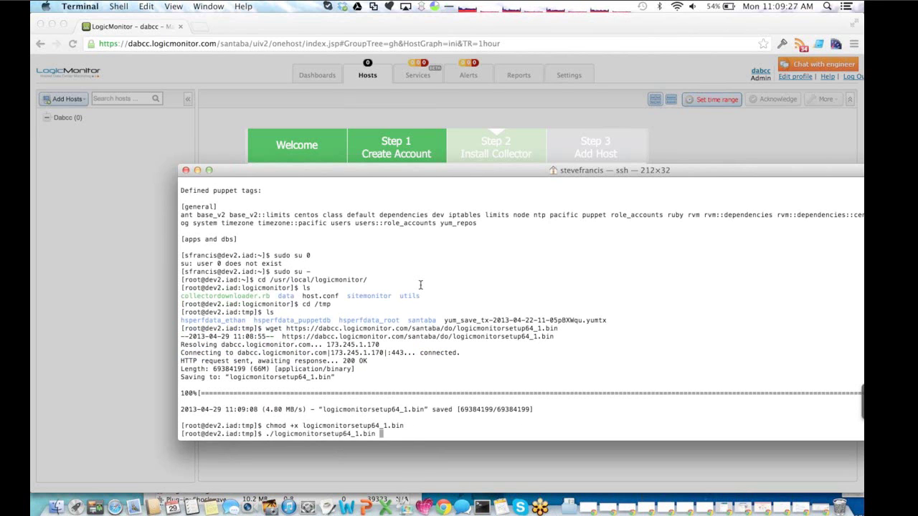
key(Return)
key(Return)
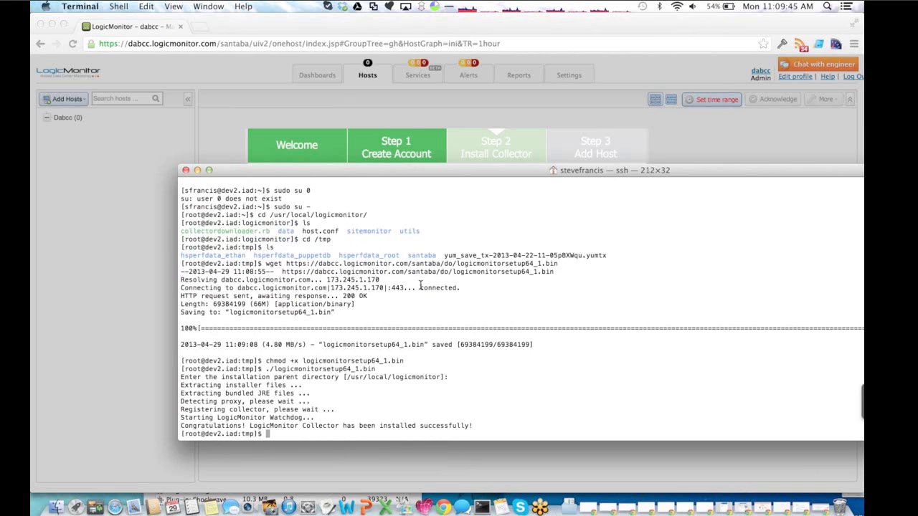
- Continue the collector wizard with default notification recipients, confirm the collector is installed, and finish
click(696, 134)
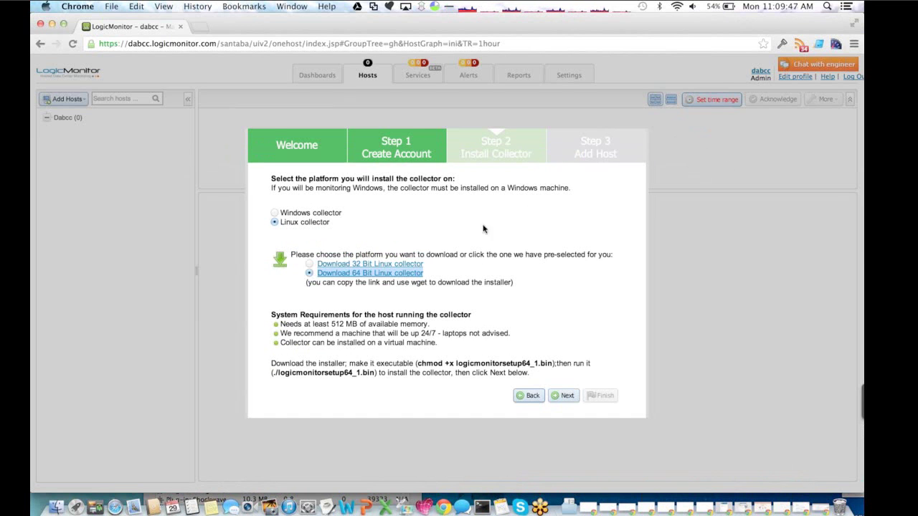
click(557, 394)
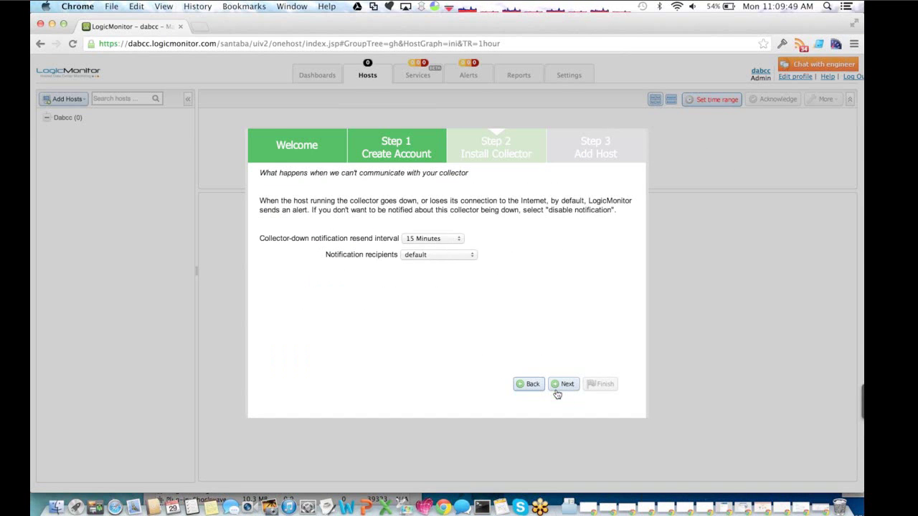
click(440, 256)
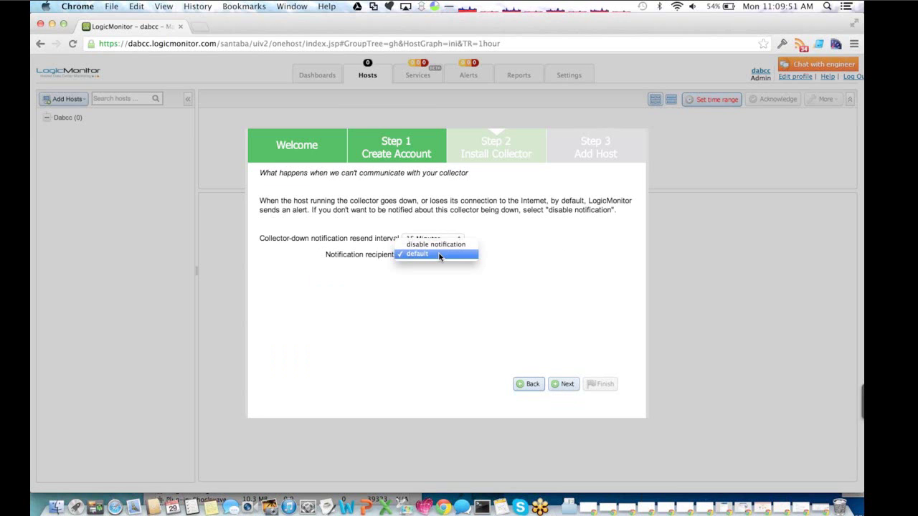
click(439, 255)
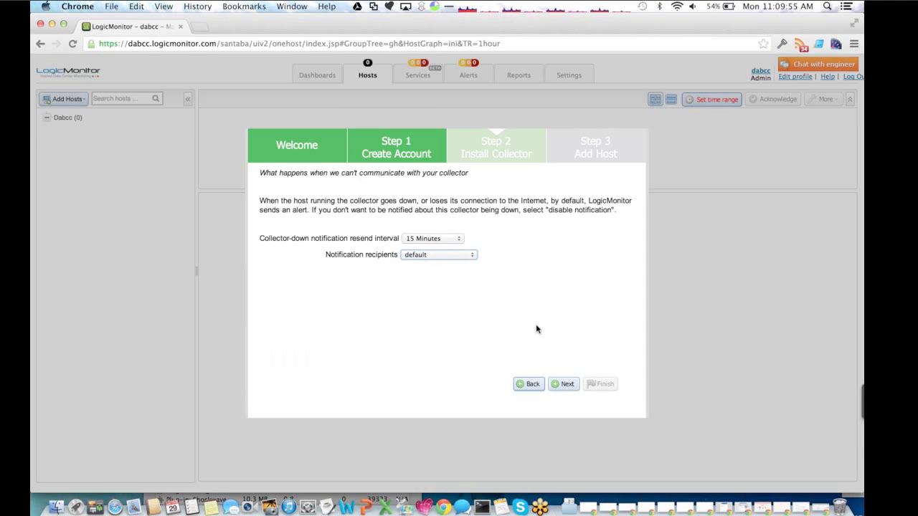
click(566, 384)
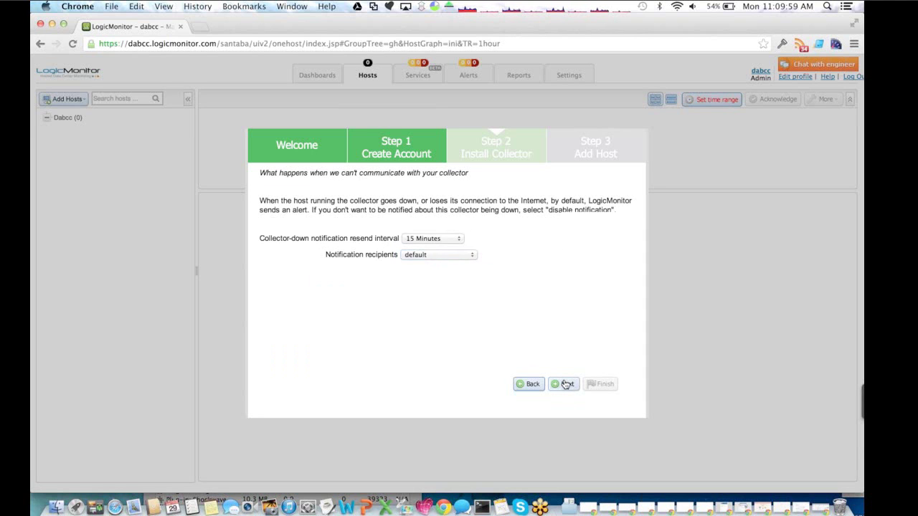
click(274, 216)
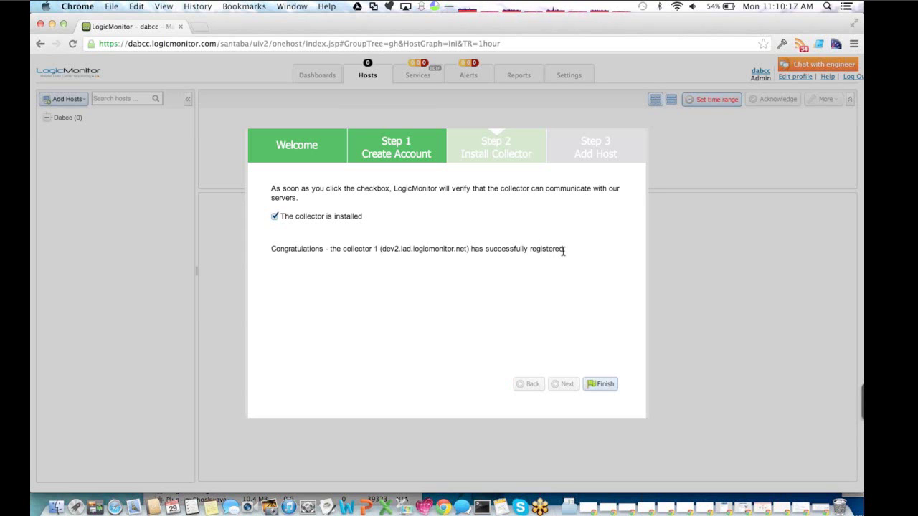
click(604, 385)
- Add host lab3.iad.logicmonitor.com with collector dev2.iad.logicmonitor.net and pass the connectivity checks
click(466, 239)
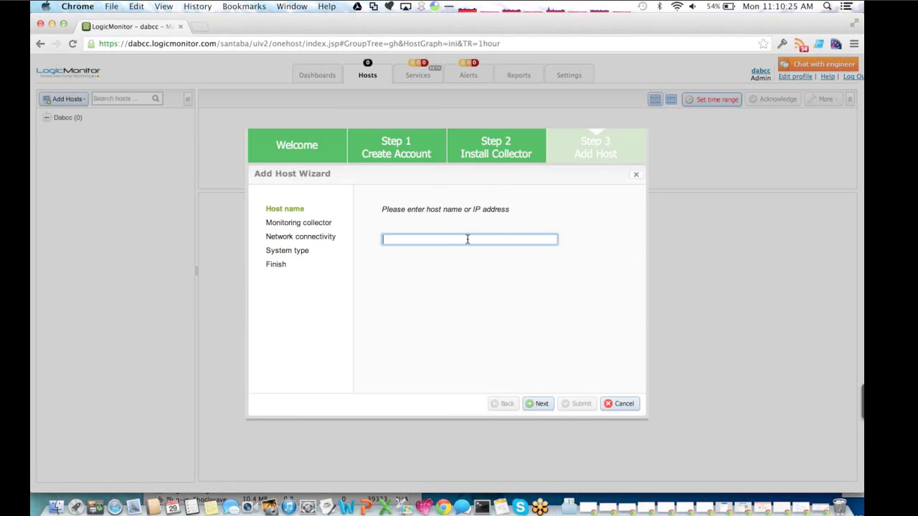
text(lab3.iad.logicmonitor)
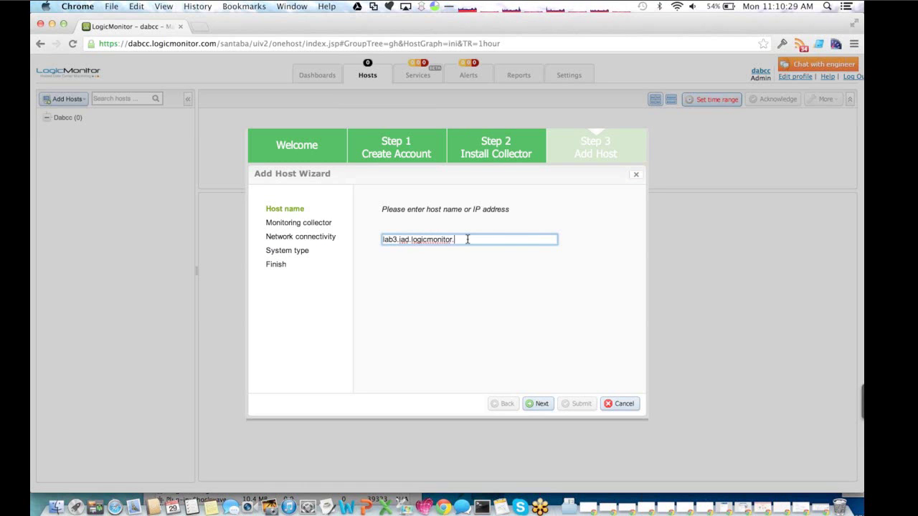
text(.com)
click(541, 404)
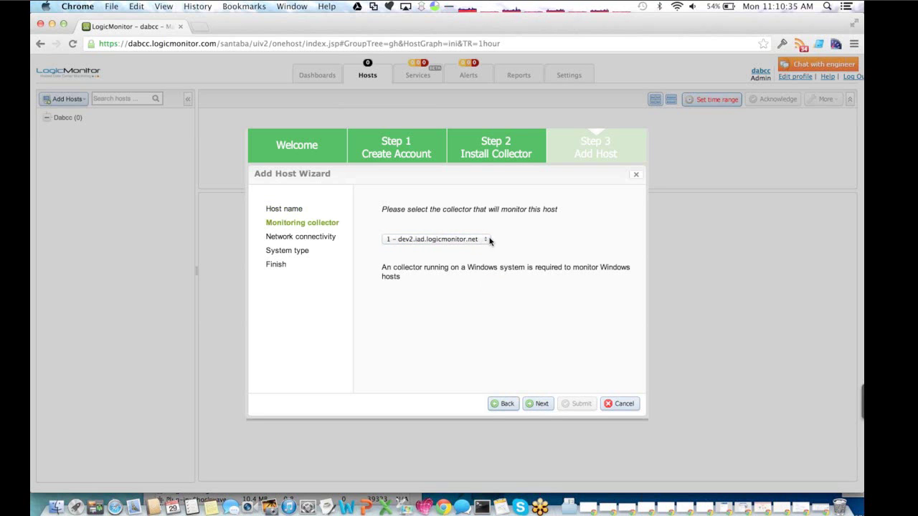
click(543, 404)
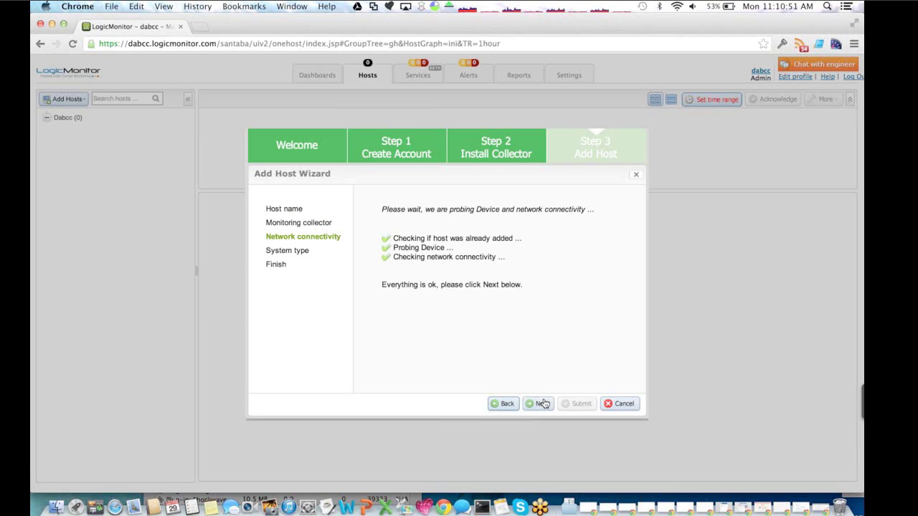
click(543, 404)
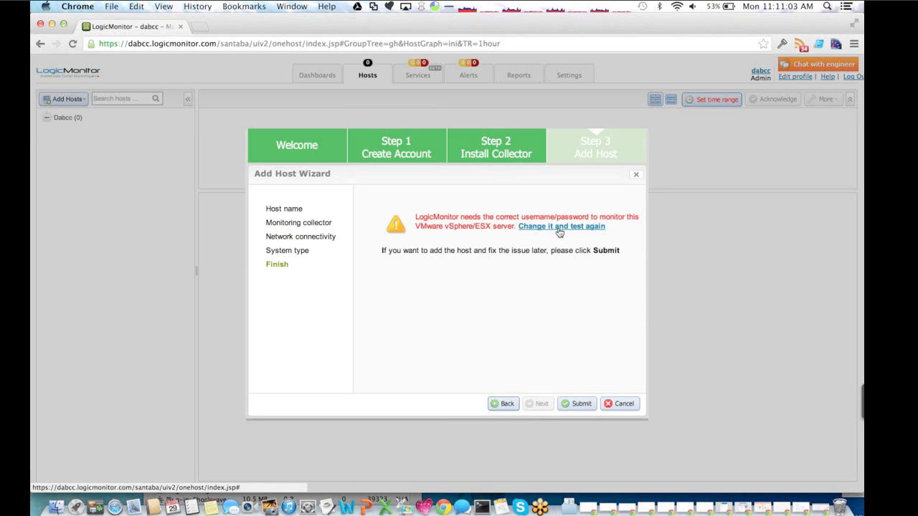
- Enter the ESX login (user root plus password), submit the host, and decline adding another host
click(559, 228)
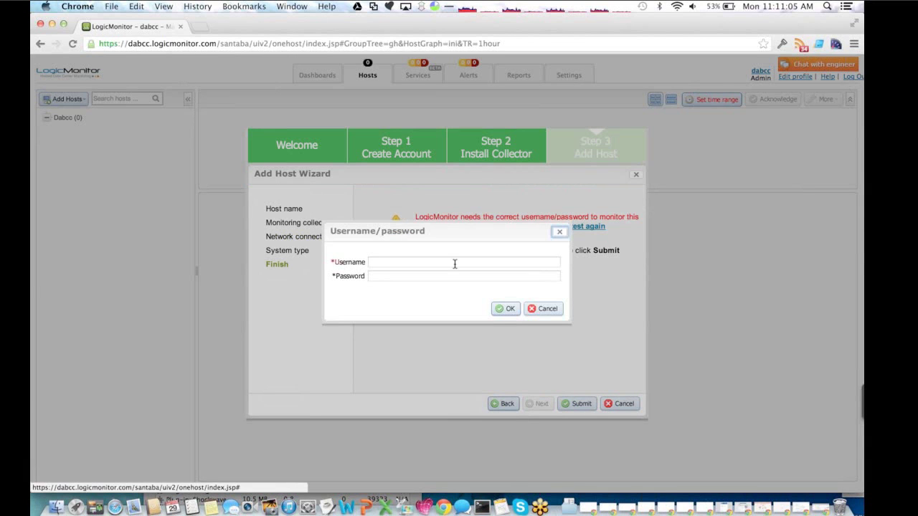
text(root)
key(Tab)
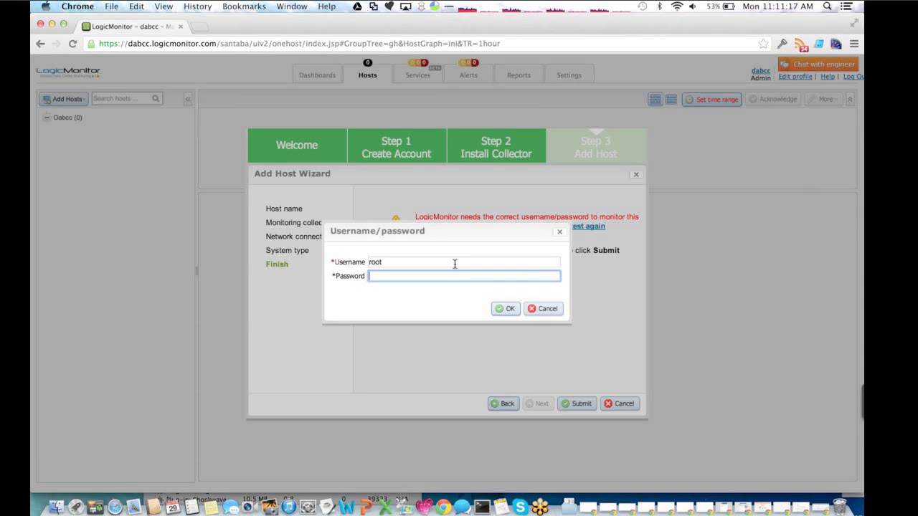
text(•••••••••)
click(510, 308)
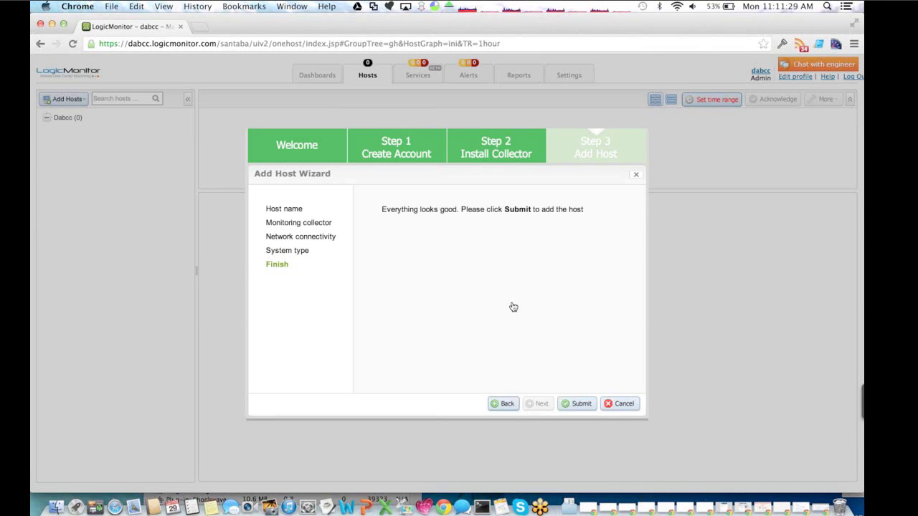
click(581, 403)
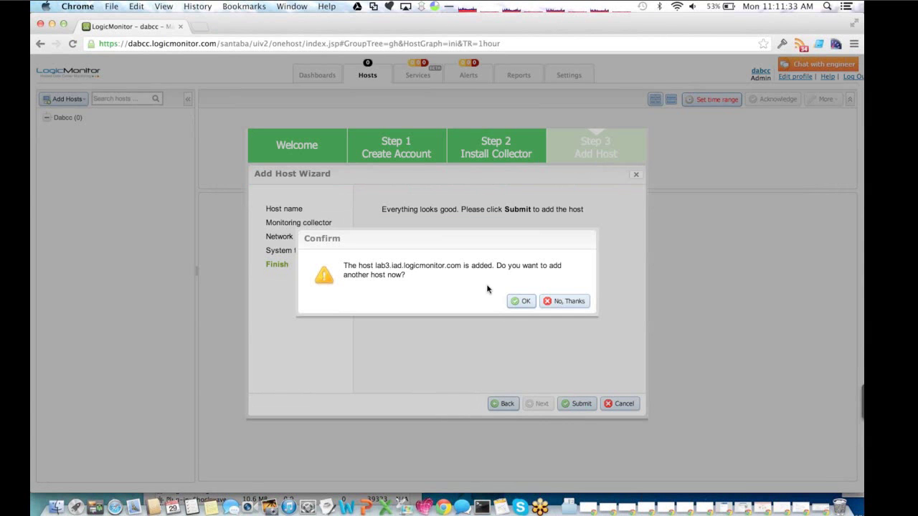
click(577, 301)
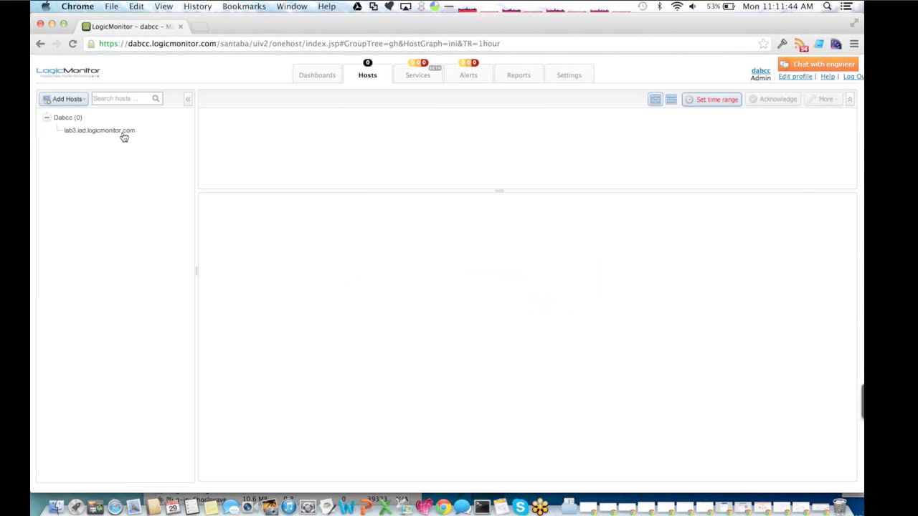
- Open host lab3.iad.logicmonitor.com, browse its ESX datasources, and expand ESX Datastore for datastore1 graphs
click(124, 137)
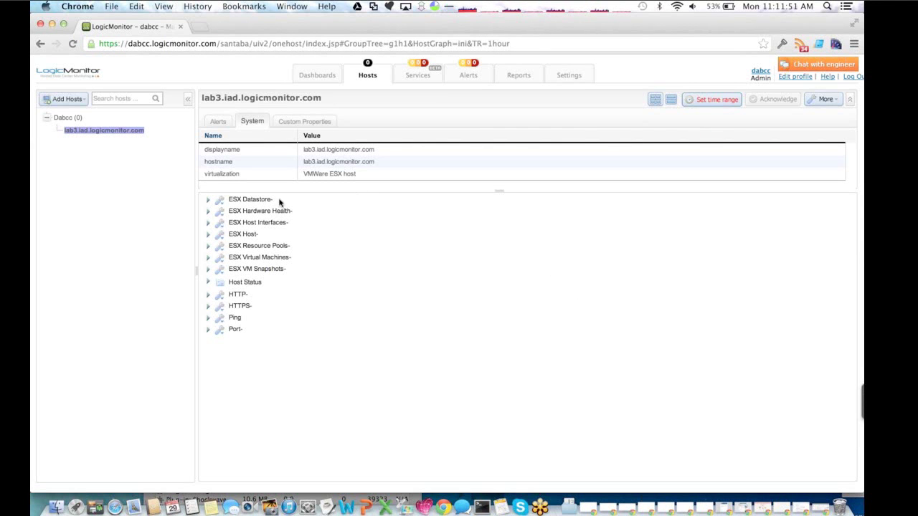
click(270, 271)
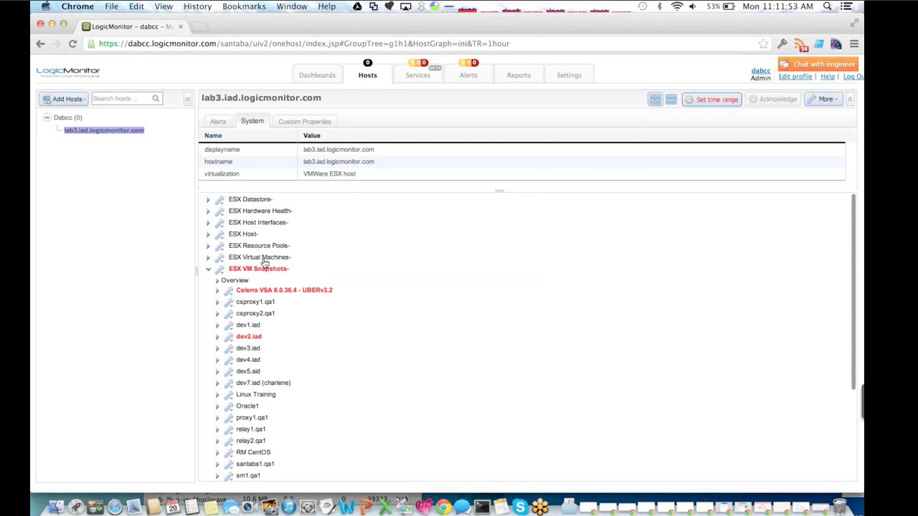
click(264, 260)
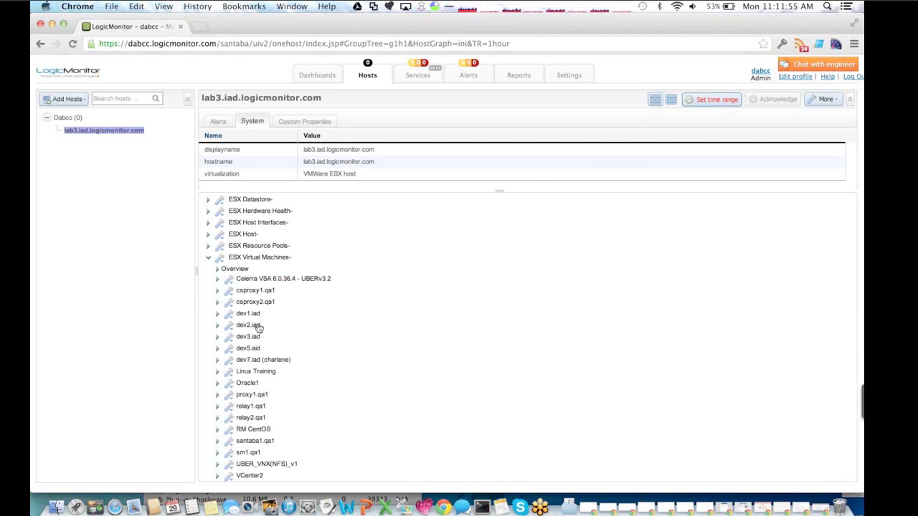
click(245, 260)
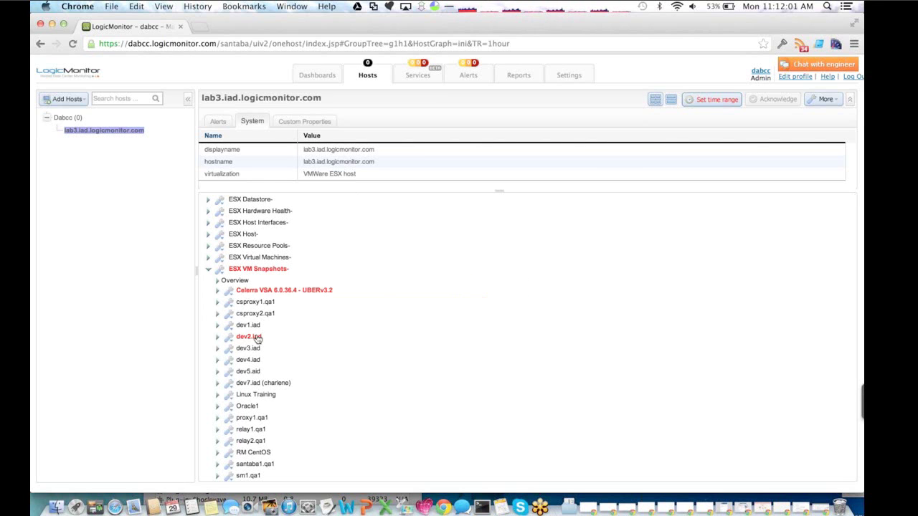
click(255, 271)
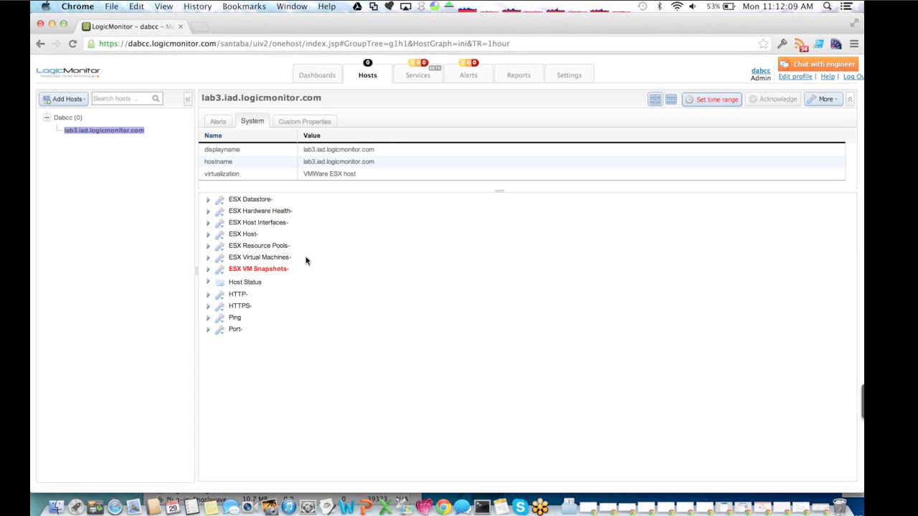
click(278, 224)
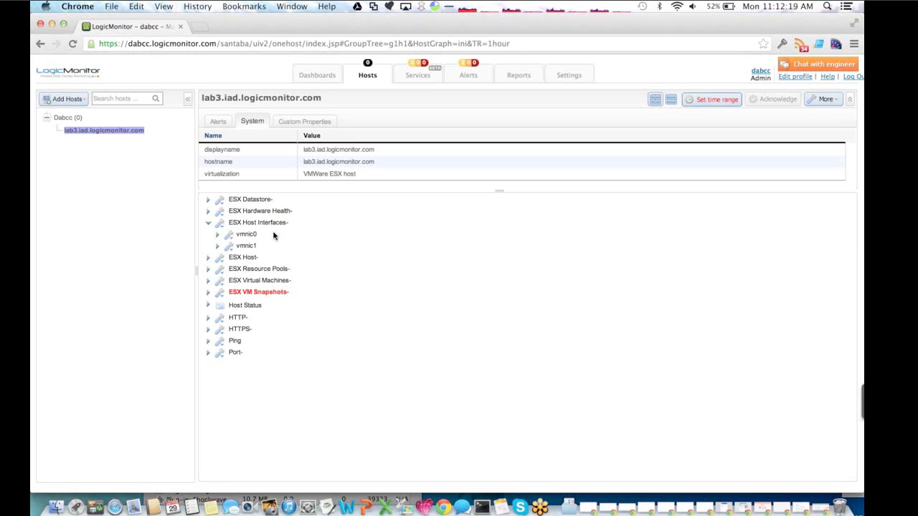
click(260, 200)
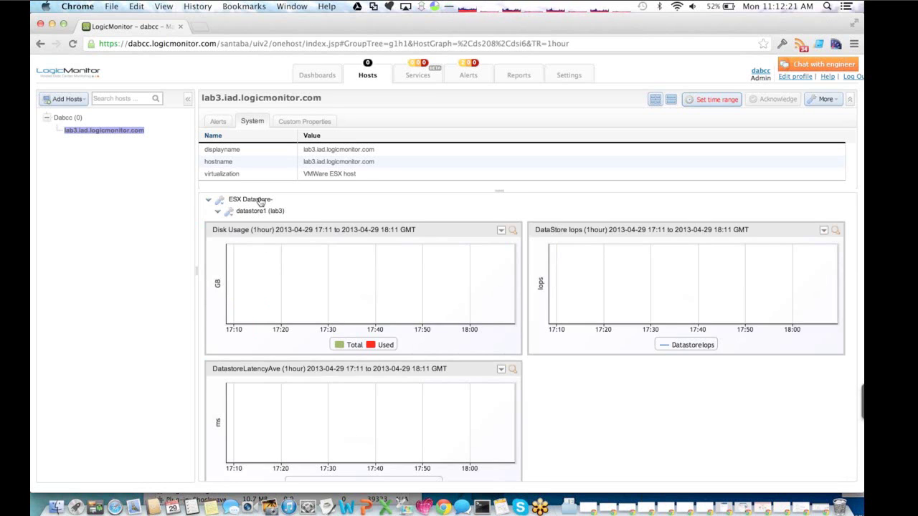
- Collapse the Datastore and Host Interfaces nodes and show graphs for the csproxy1.qa1 VM
click(260, 200)
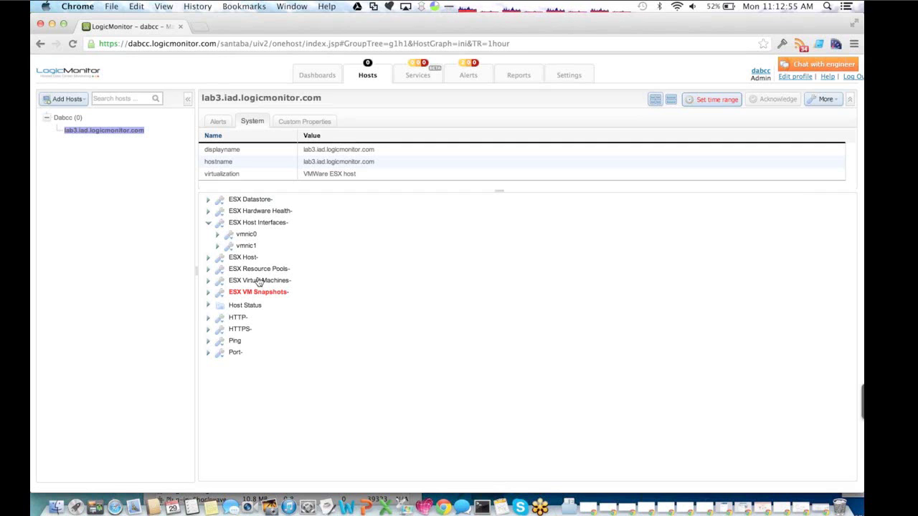
click(208, 223)
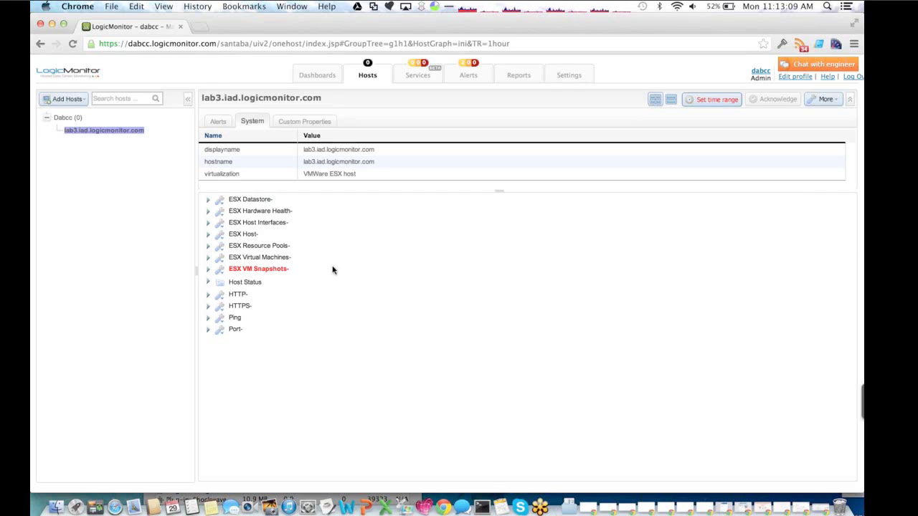
click(266, 258)
click(253, 291)
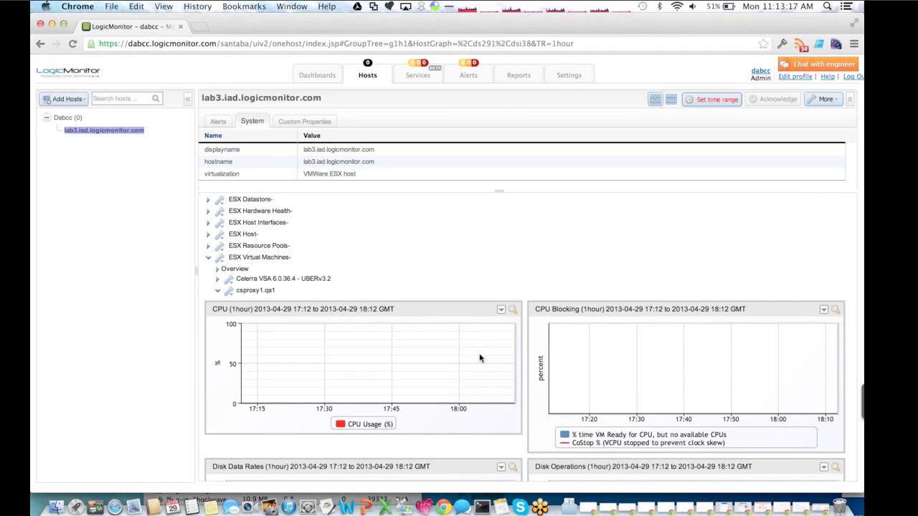
- View csproxy1.qa1's raw data, close it, and switch to the Virtualization dashboard window
click(233, 295)
click(249, 314)
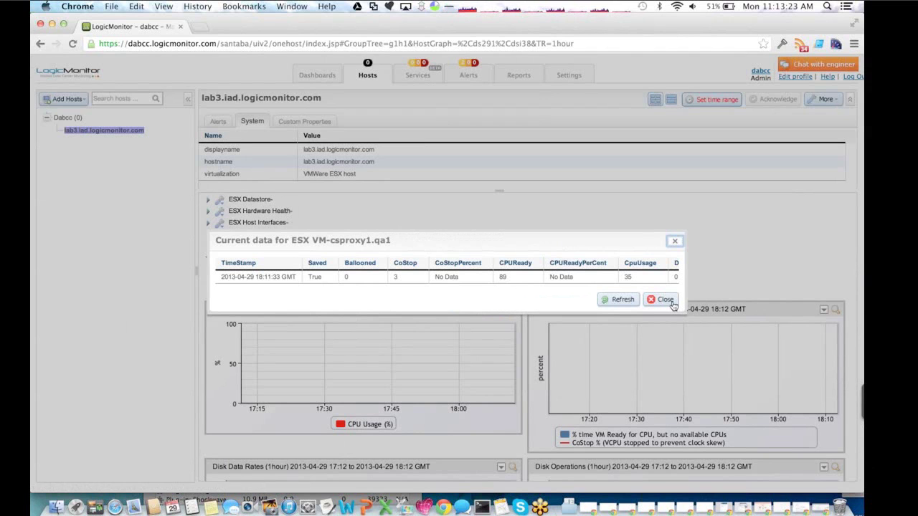
click(666, 299)
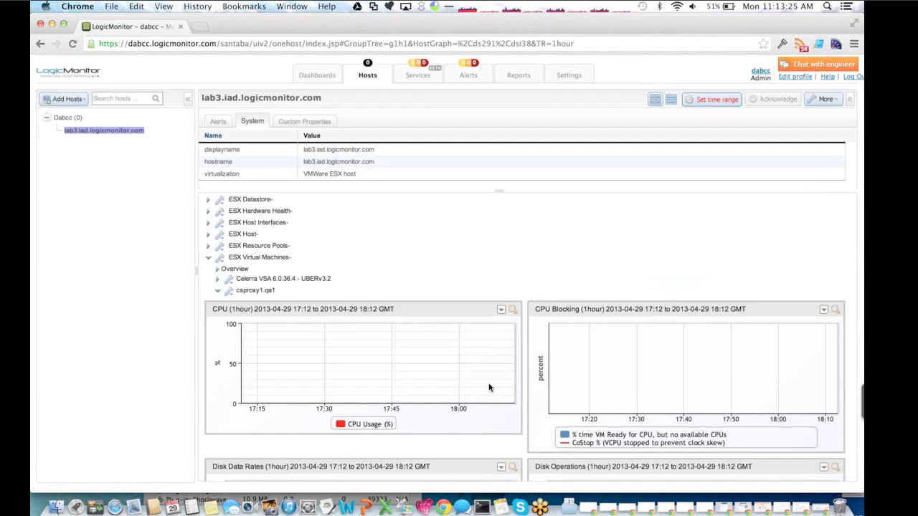
click(259, 256)
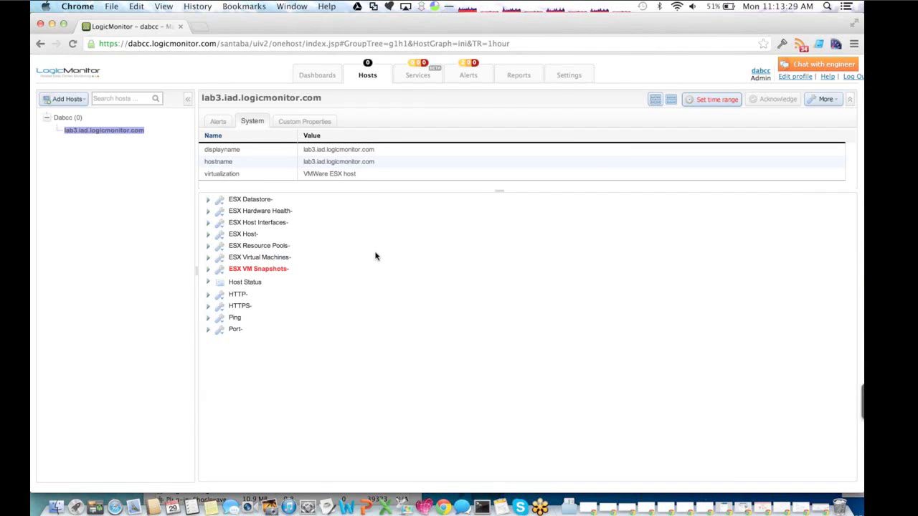
key(super+grave)
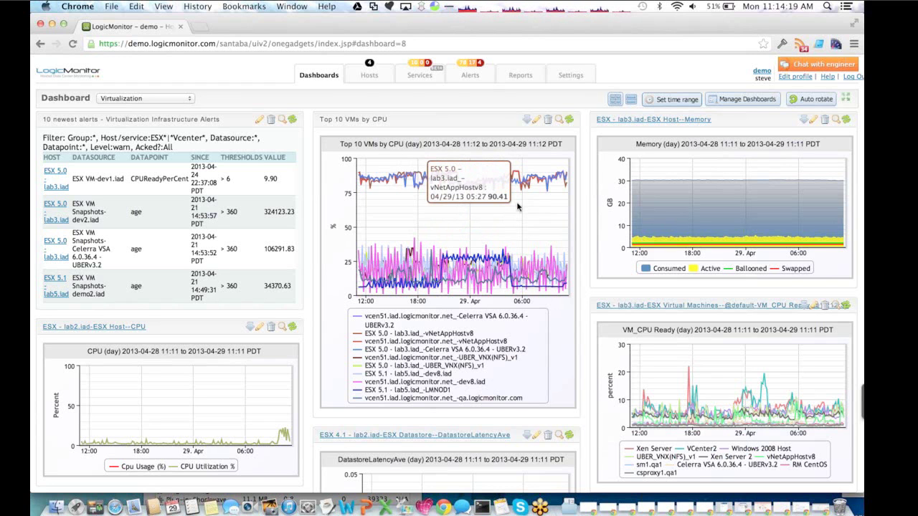
- Hide the vcen51, vNetAppHostv8 and Celerra VSA series in the Top 10 VMs by CPU chart
click(369, 321)
click(413, 334)
click(415, 342)
click(414, 349)
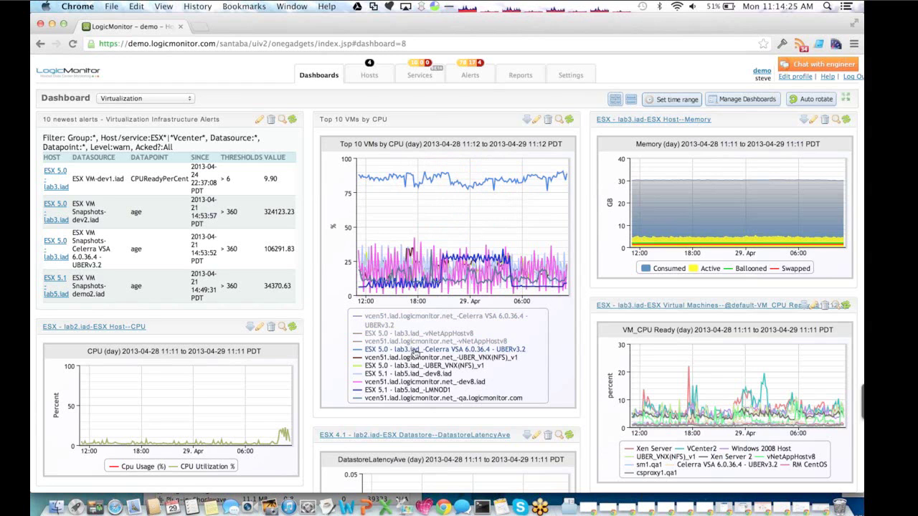
click(414, 349)
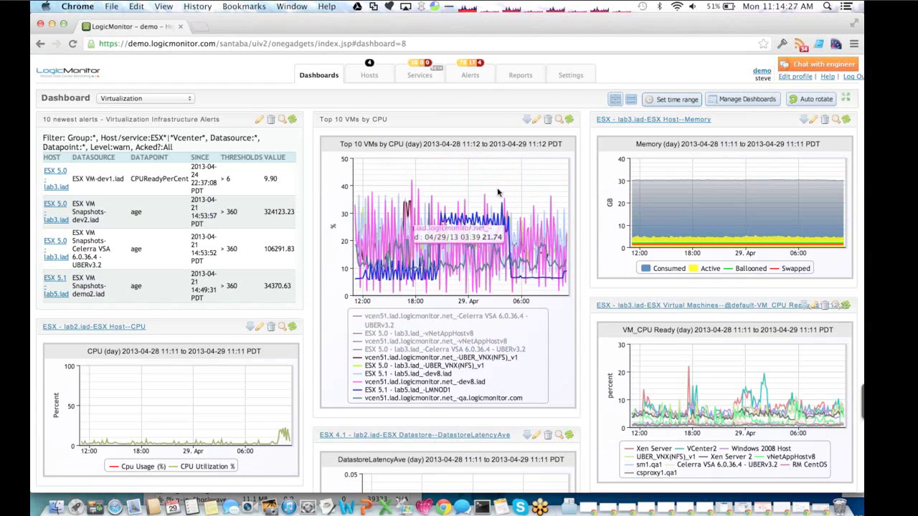
- Drag-zoom a time span on the CPU chart, then go to the Hosts list
drag(491, 189, 558, 186)
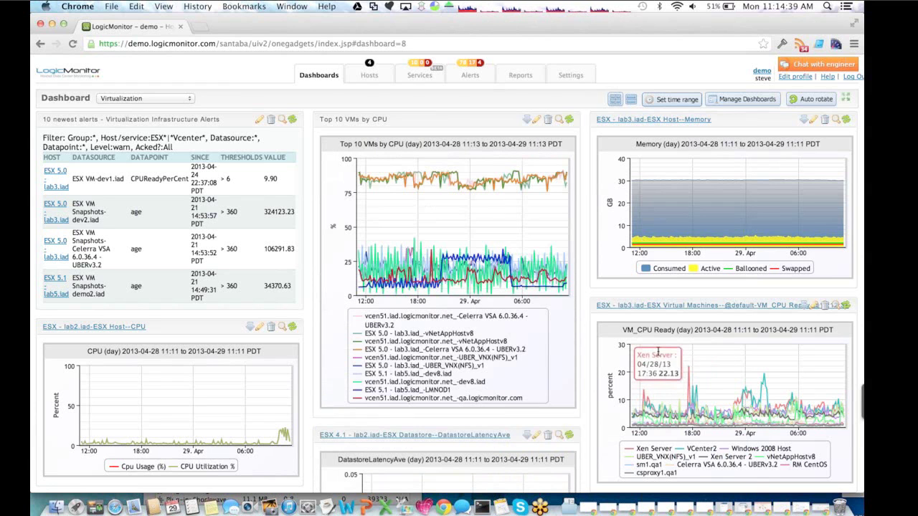
mouse_move(688, 369)
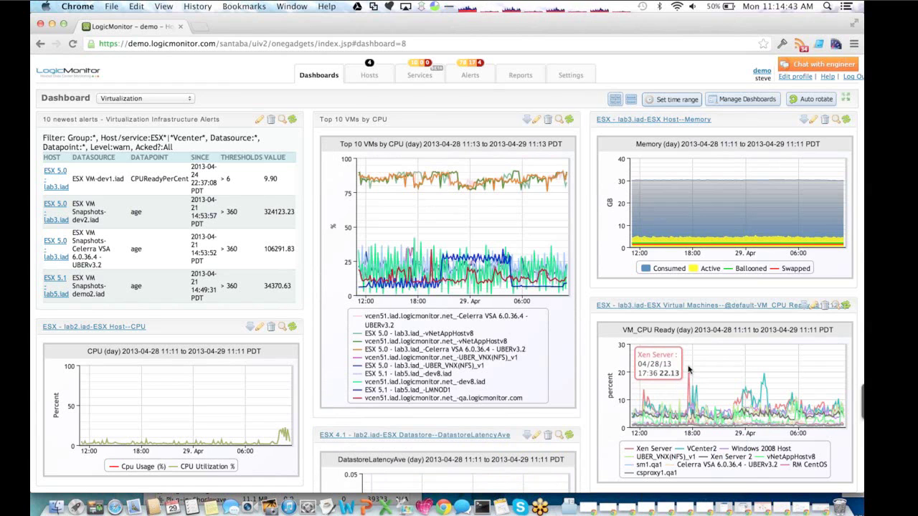
click(367, 77)
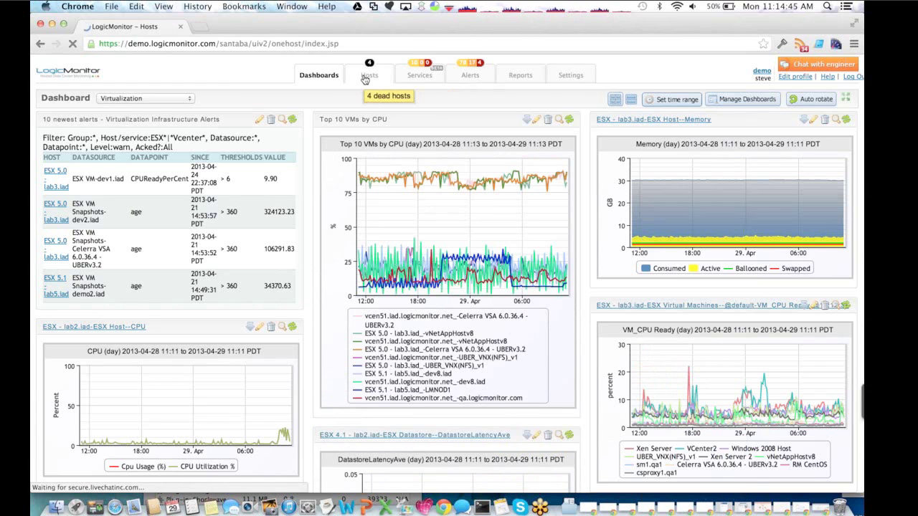
- Check the Xen Server host's VM Disks overview graph, then open host vcen51.iad.logicmonitor.net
scroll(90, 315, down, 3)
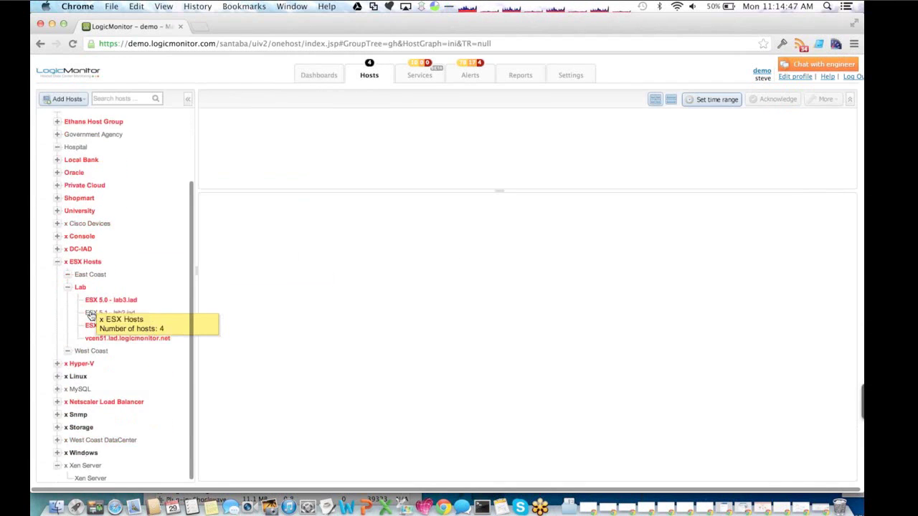
click(90, 476)
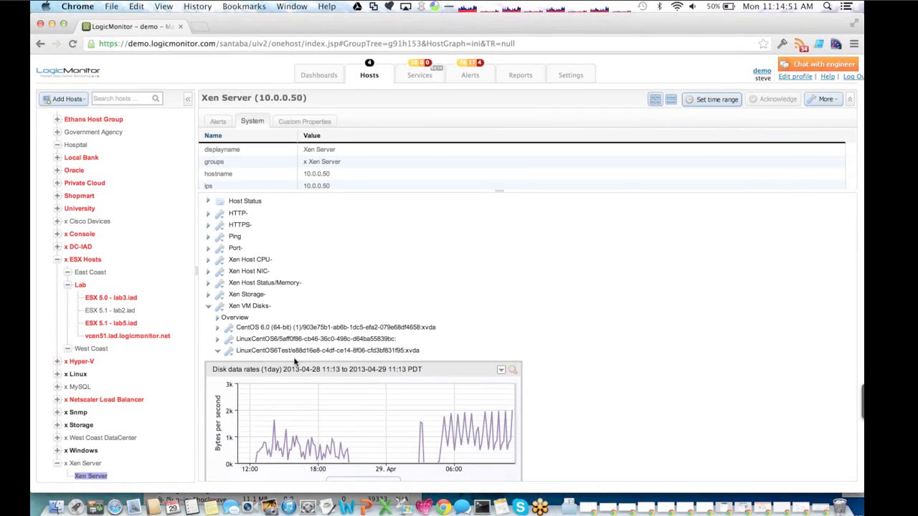
click(233, 318)
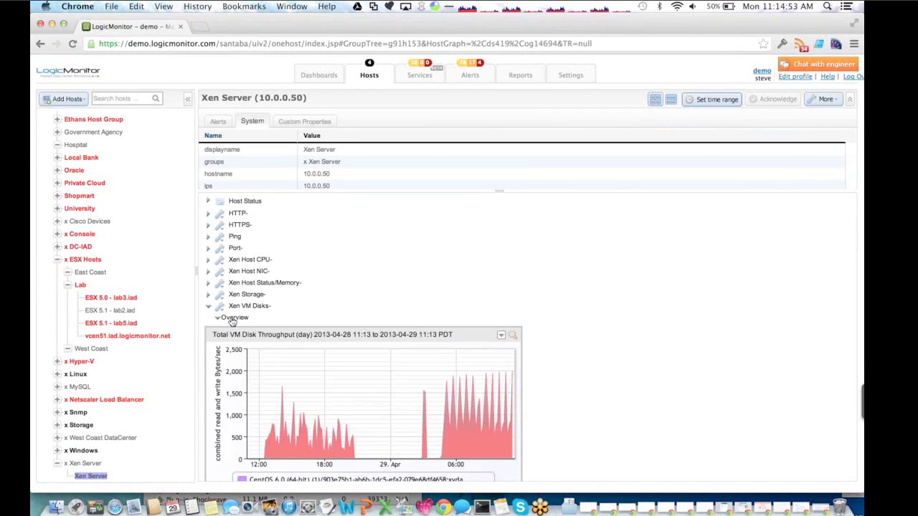
mouse_move(434, 390)
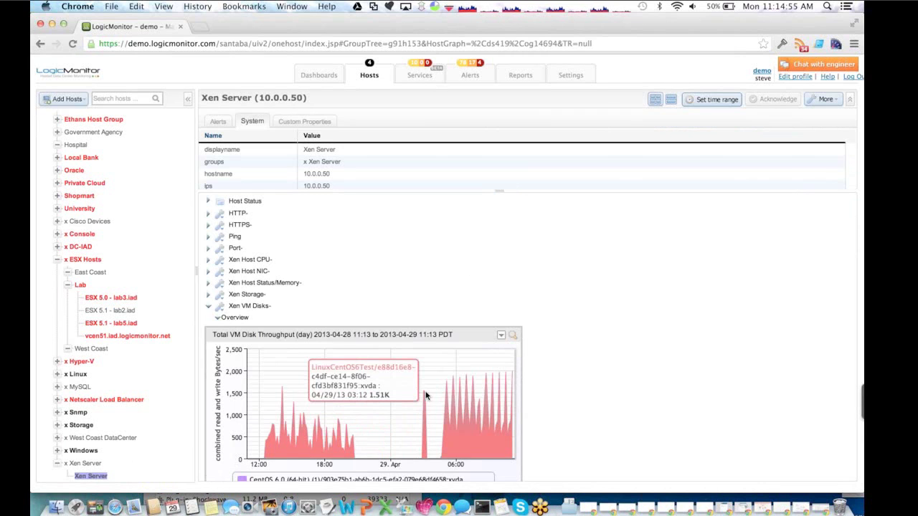
click(242, 320)
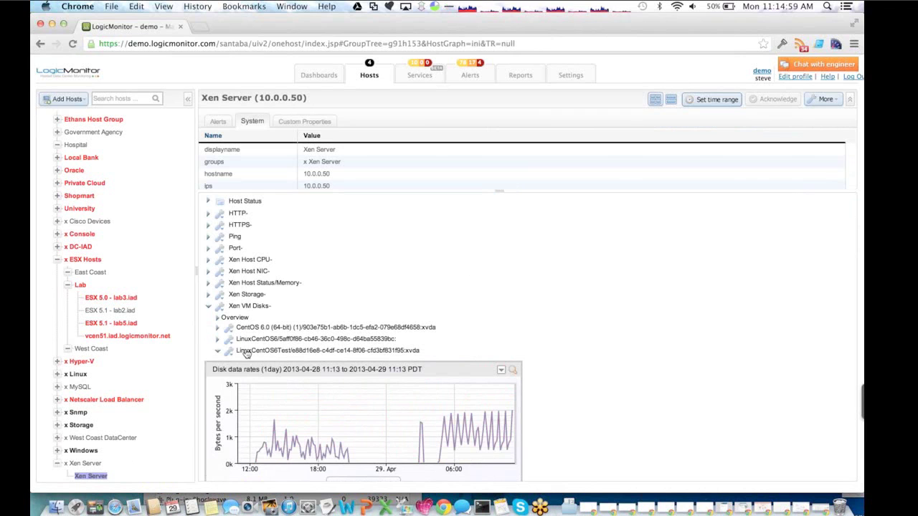
right_click(213, 354)
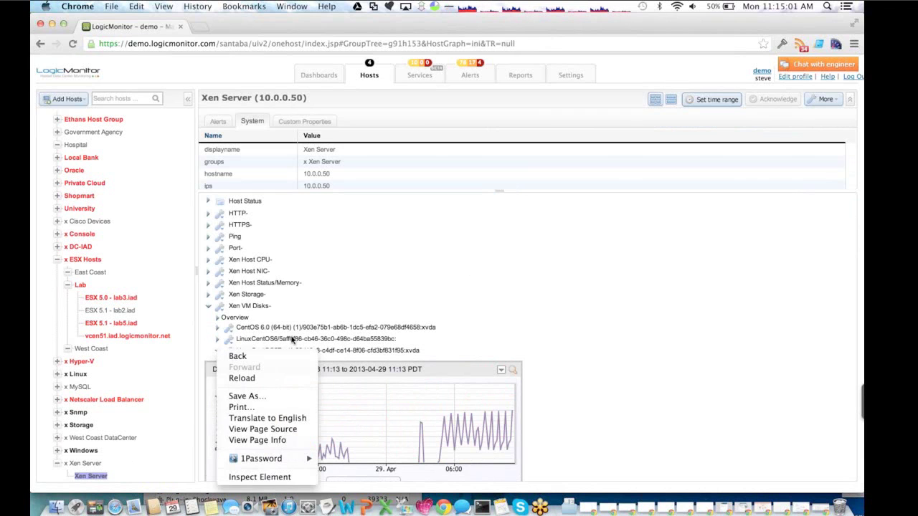
click(387, 275)
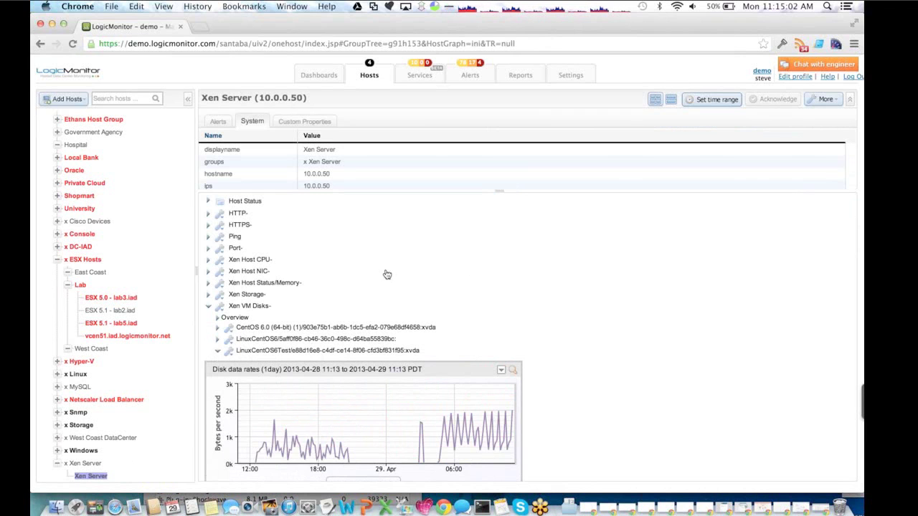
click(113, 335)
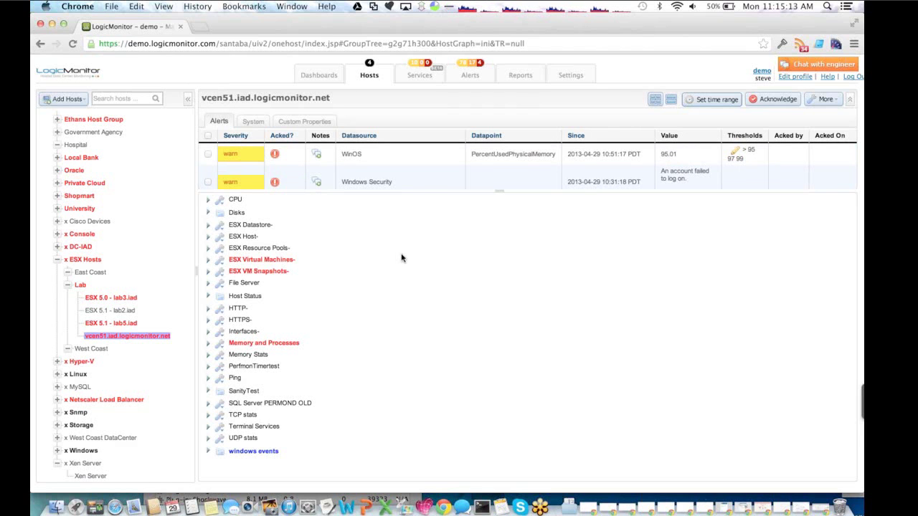
- Expand ESX Host on vcen51 and choose Add into dashboards for its CPU overview graph
click(208, 237)
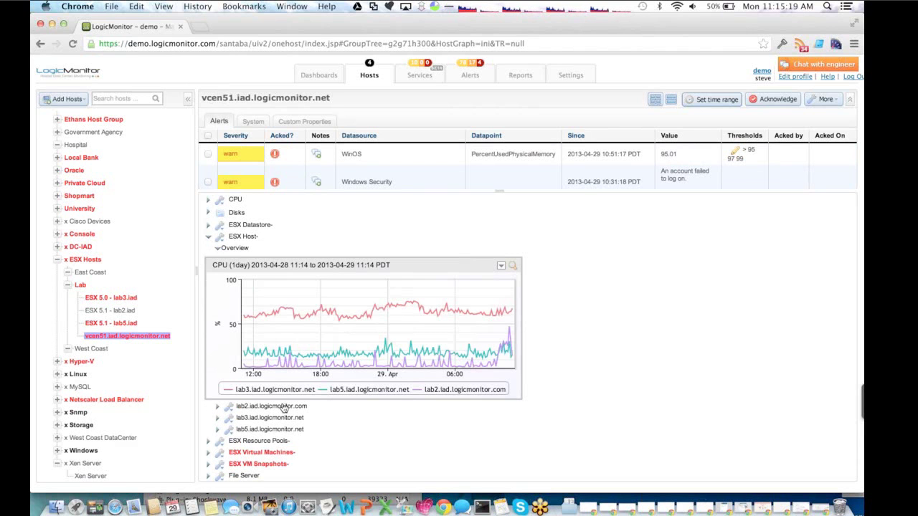
mouse_move(280, 342)
mouse_move(378, 313)
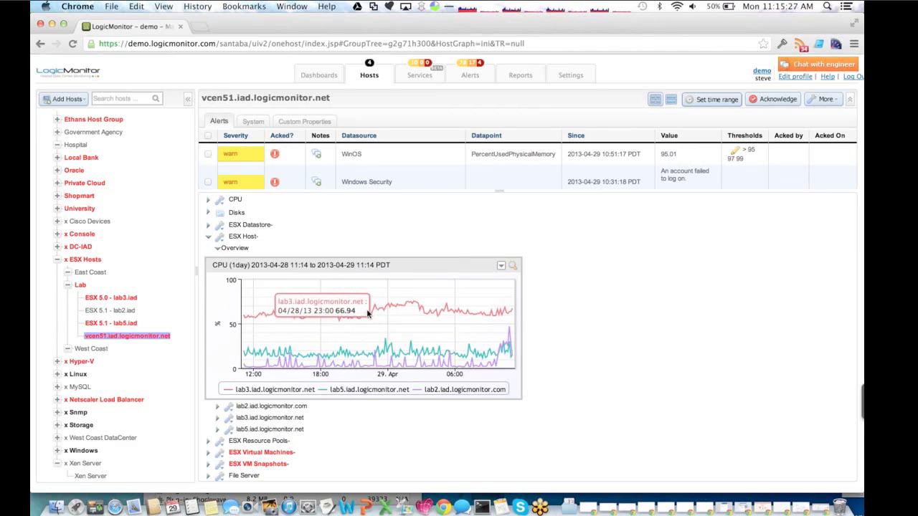
click(502, 267)
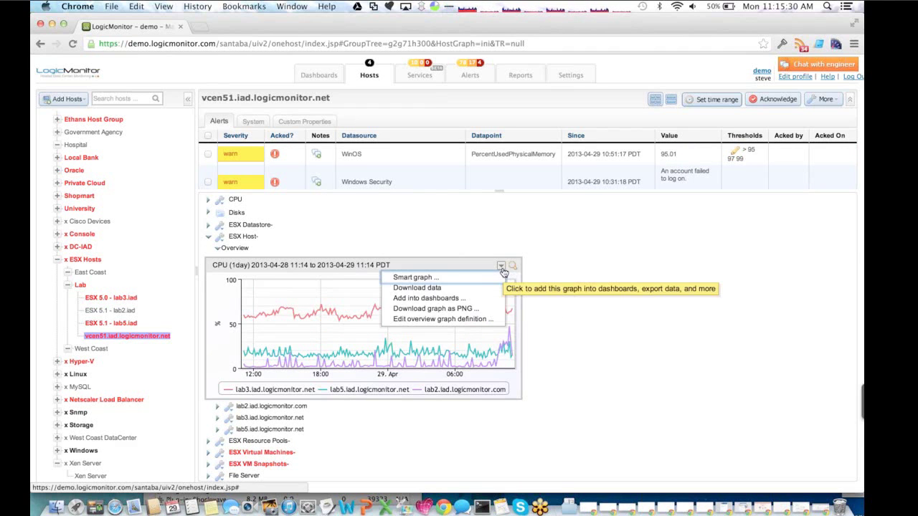
click(450, 298)
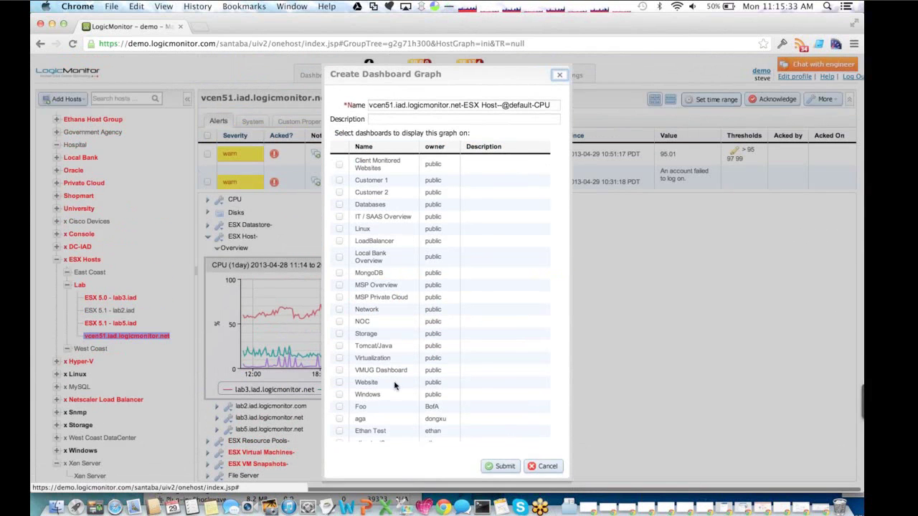
- Add the ESX Host CPU graph to the Virtualization dashboard and collapse the ESX Host node
click(340, 358)
click(492, 466)
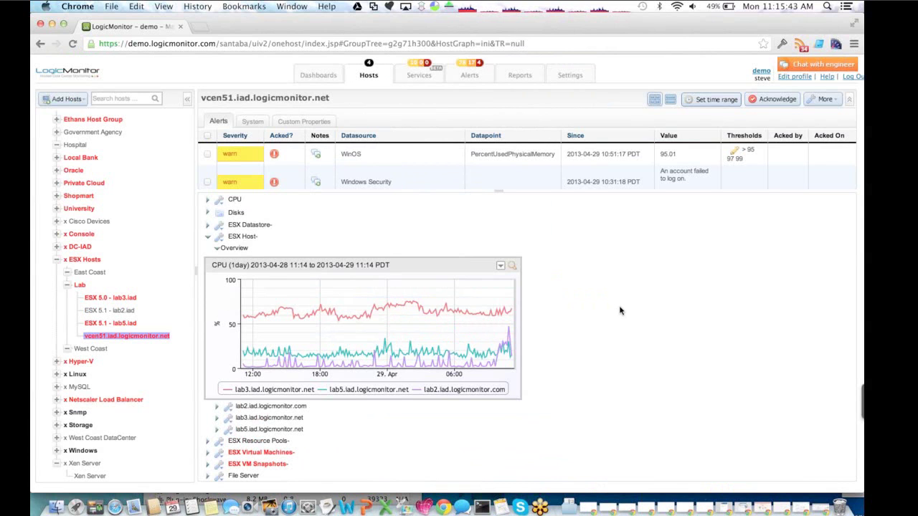
click(236, 240)
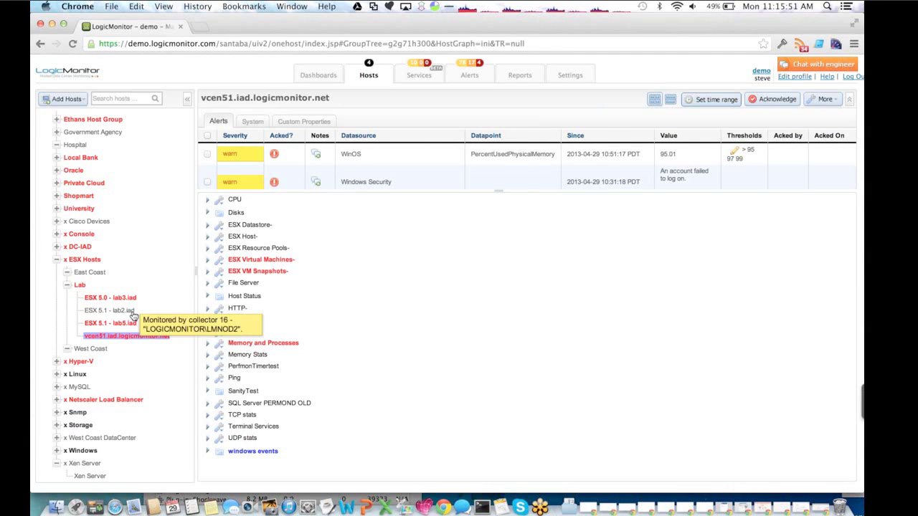
- Open the ESX 5.0 lab3.iad host and browse its ESX Virtual Machines overview graphs to VM Memory Usage
click(87, 301)
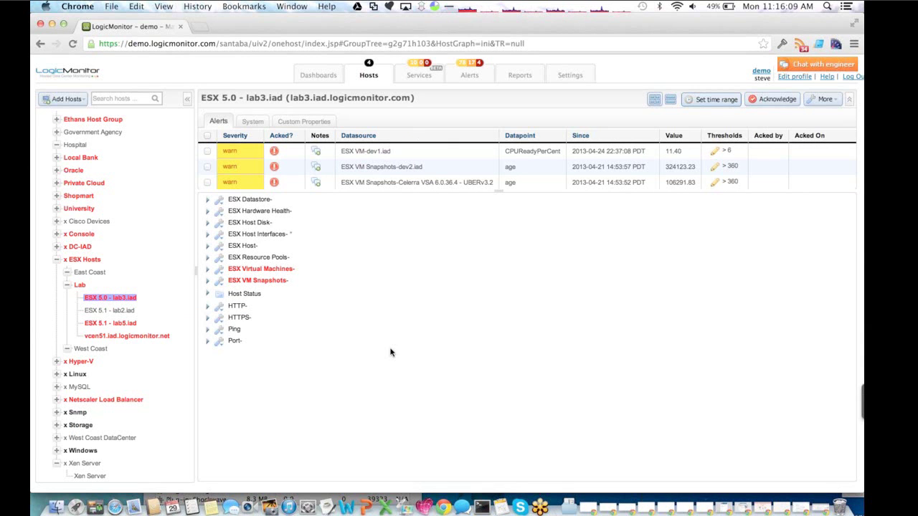
click(279, 271)
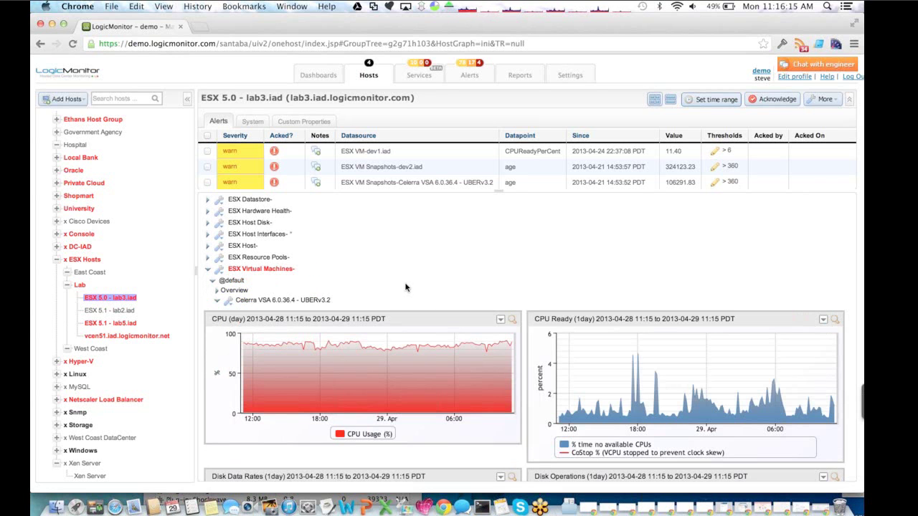
scroll(398, 287, down, 1)
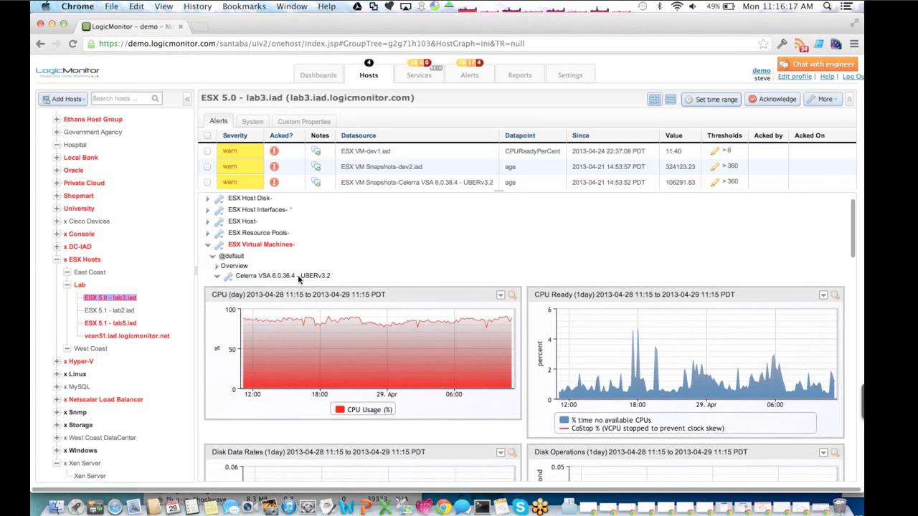
click(234, 266)
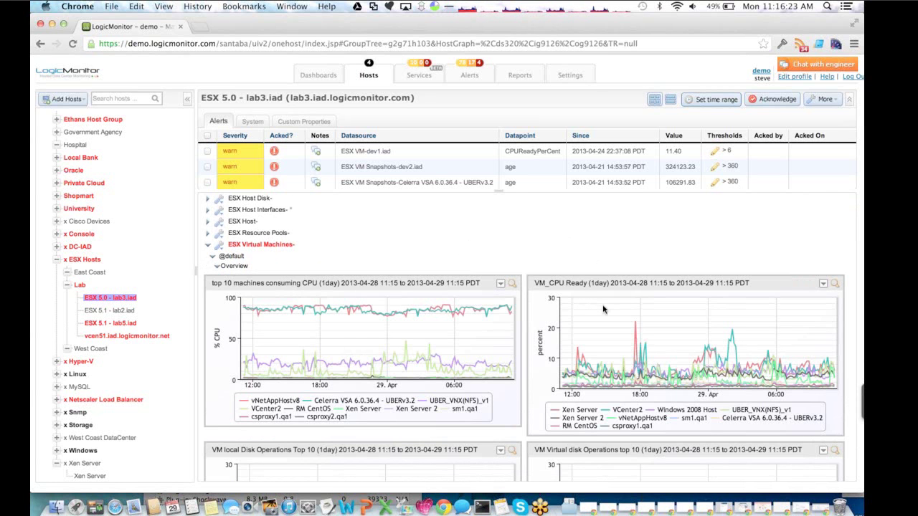
scroll(603, 310, down, 1)
scroll(603, 310, down, 3)
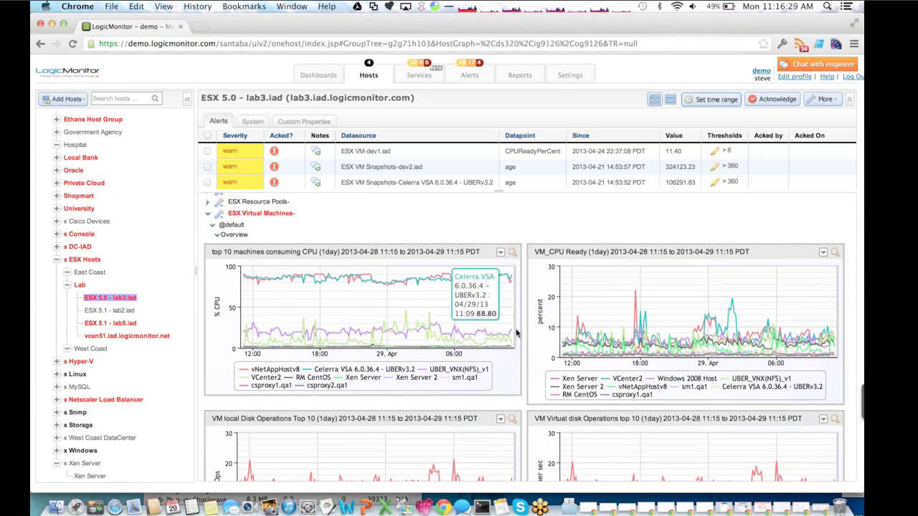
scroll(523, 347, down, 10)
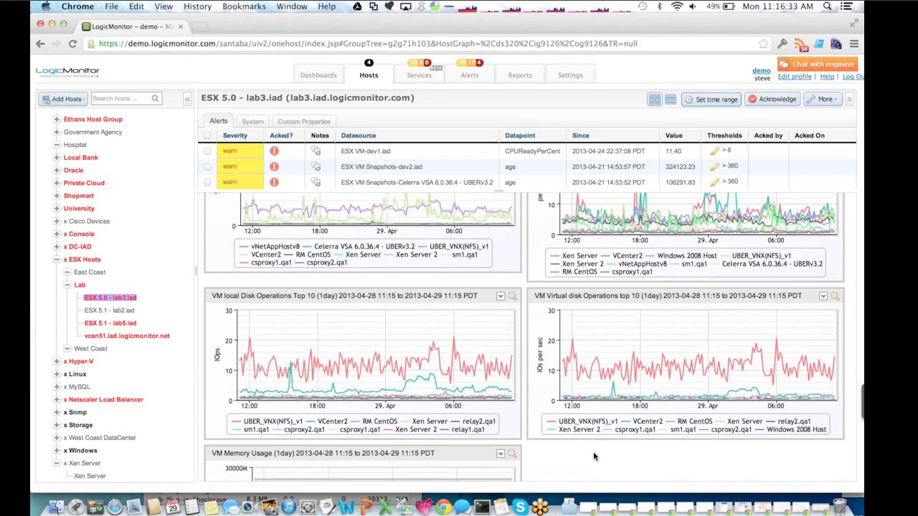
scroll(594, 456, down, 8)
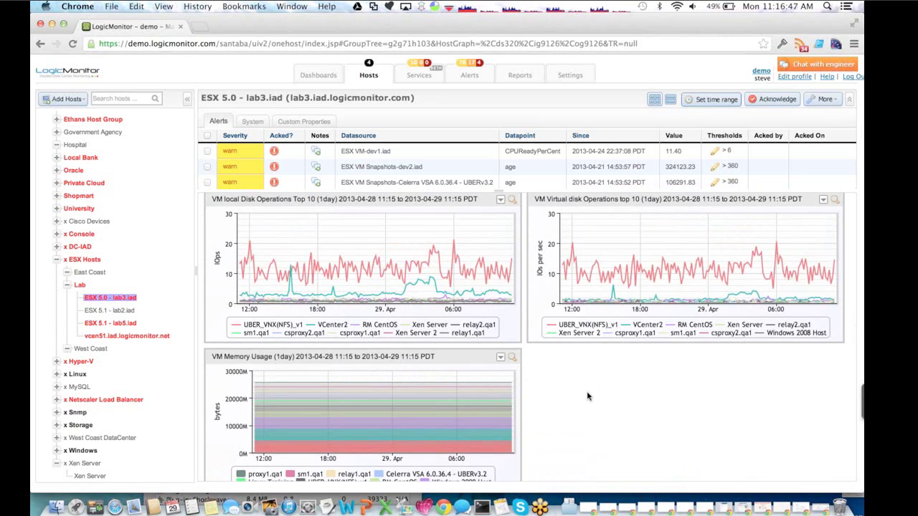
scroll(586, 396, down, 3)
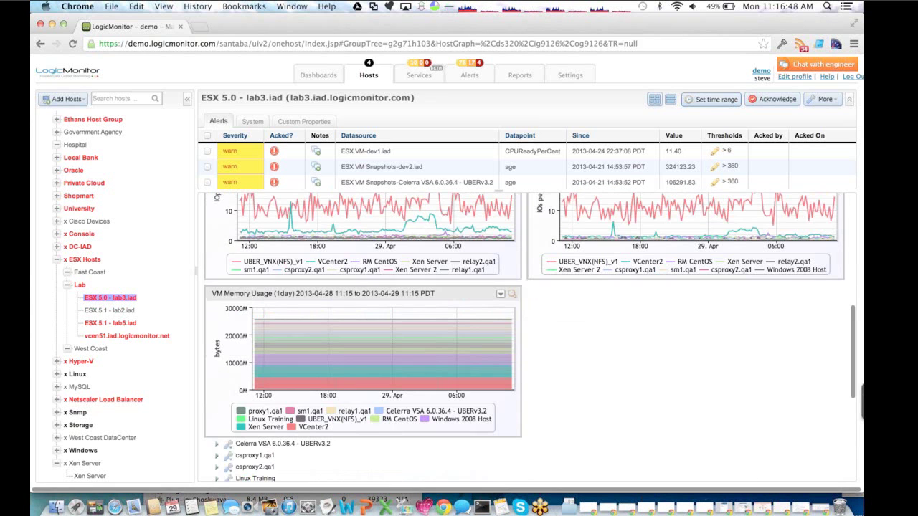
click(514, 298)
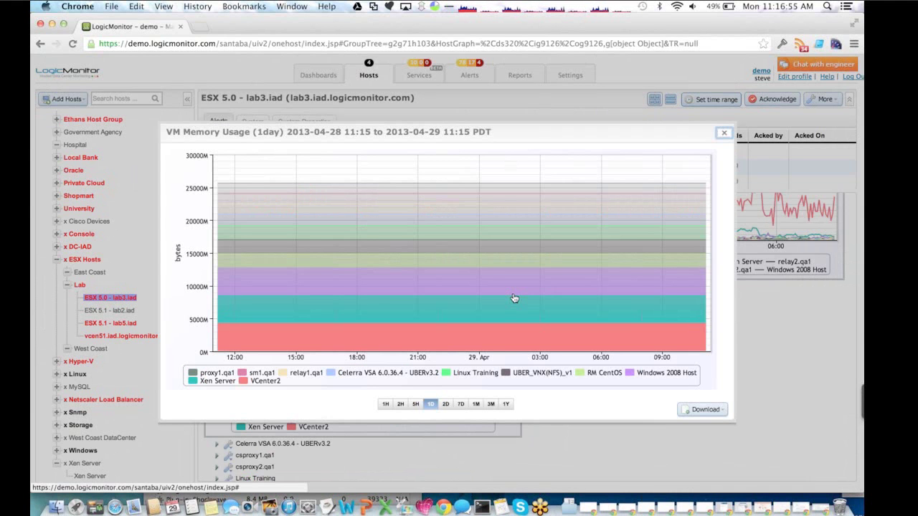
click(461, 405)
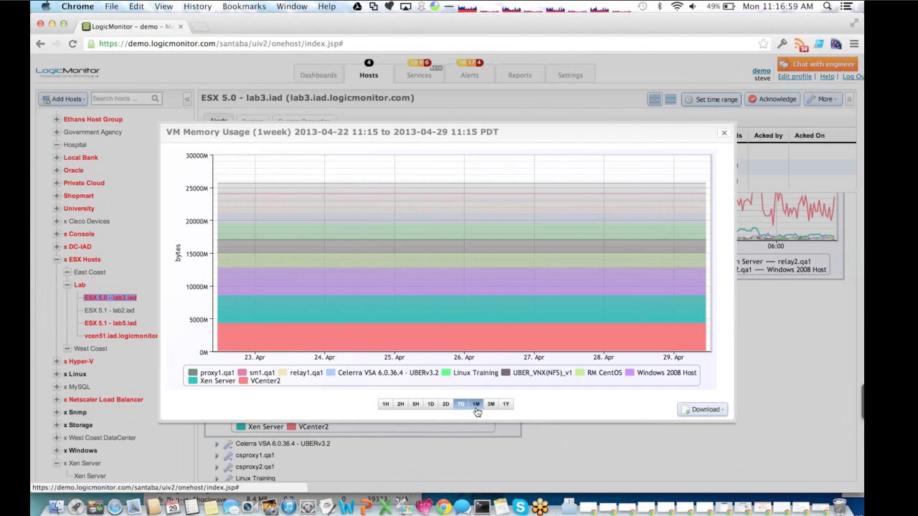
click(475, 406)
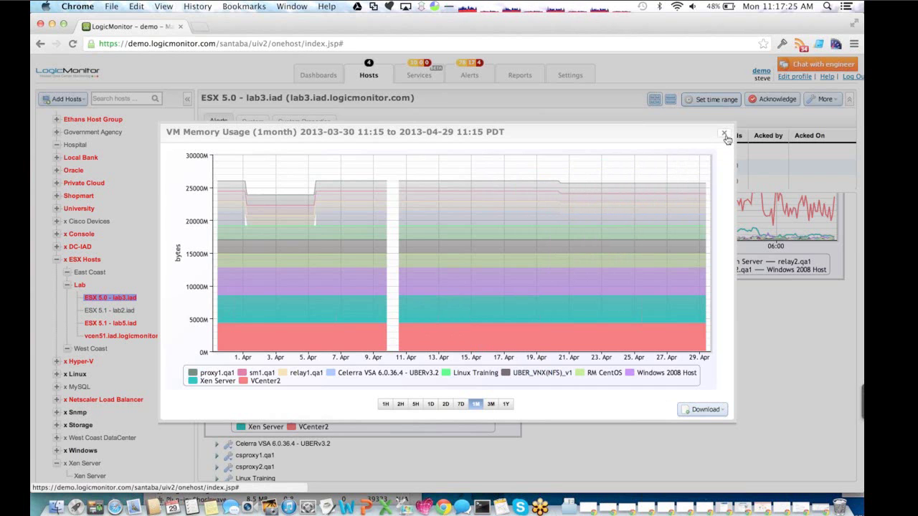
click(725, 136)
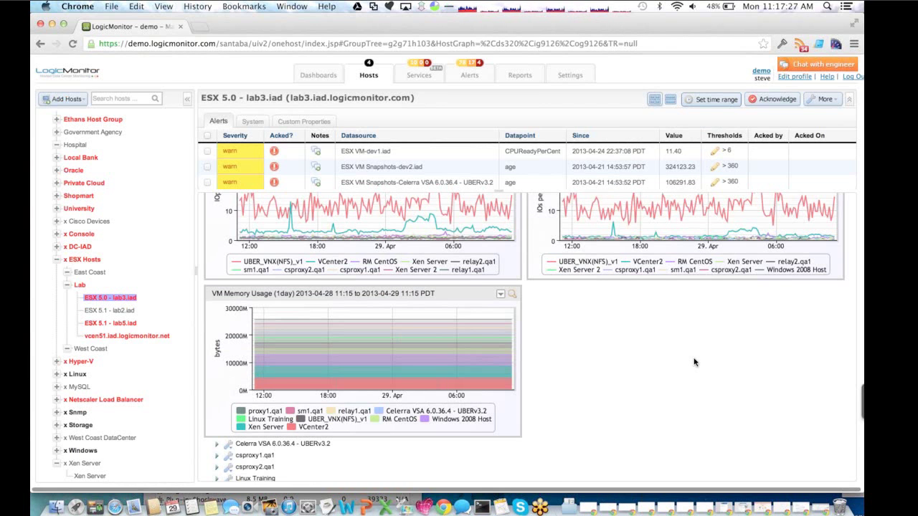
scroll(694, 362, down, 7)
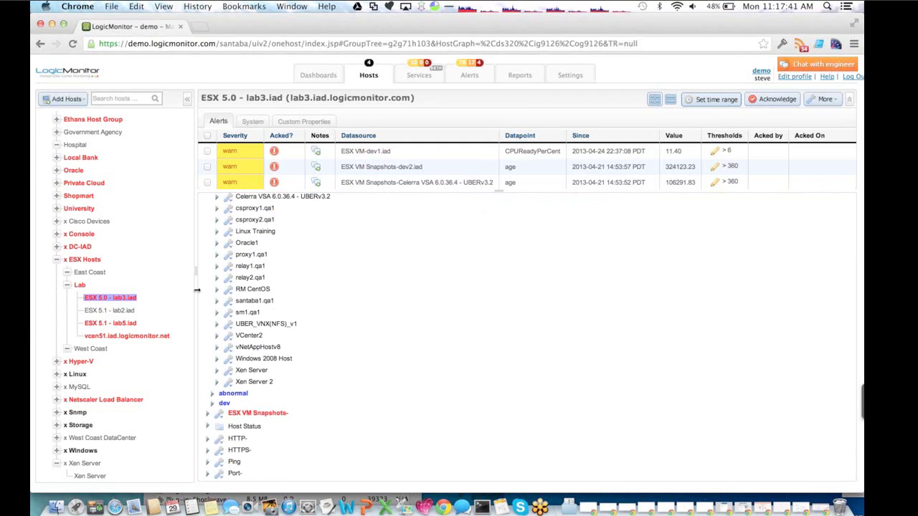
- Collapse the ESX Hosts group and expand the Linux host group in the host tree
click(58, 263)
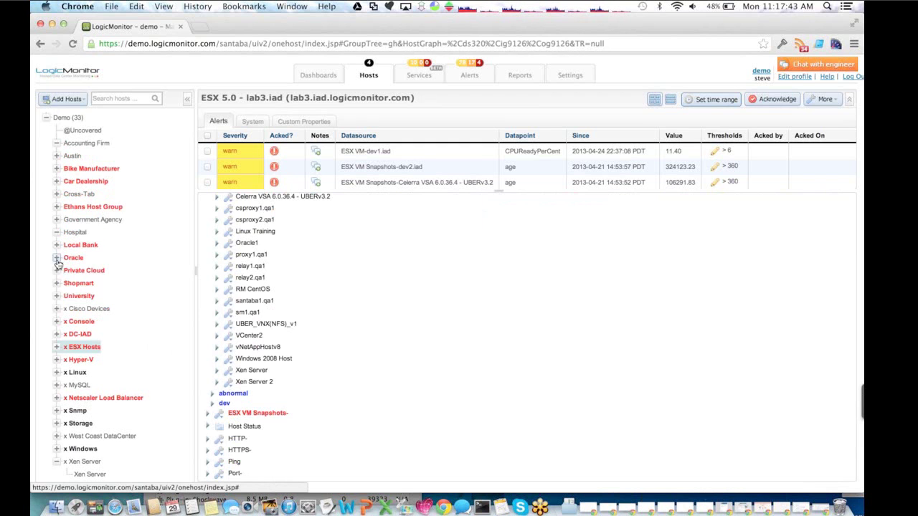
click(69, 372)
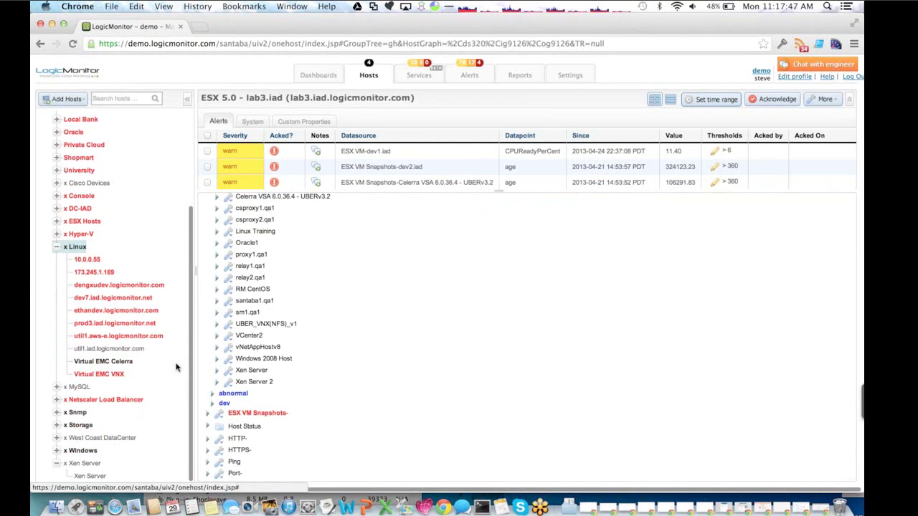
- Open host prod3.iad.logicmonitor.net and show the Tomcat Requests graphs for instance 9003/http-443
click(118, 323)
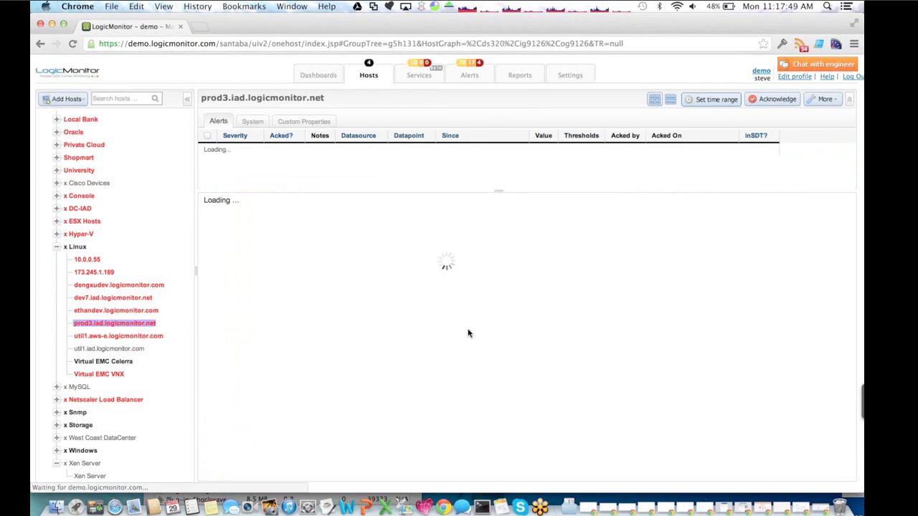
scroll(467, 332, down, 5)
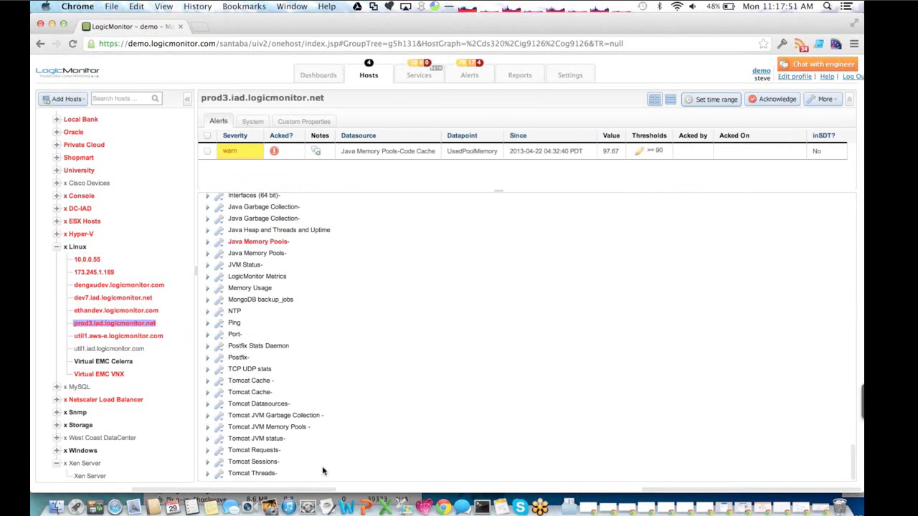
click(252, 473)
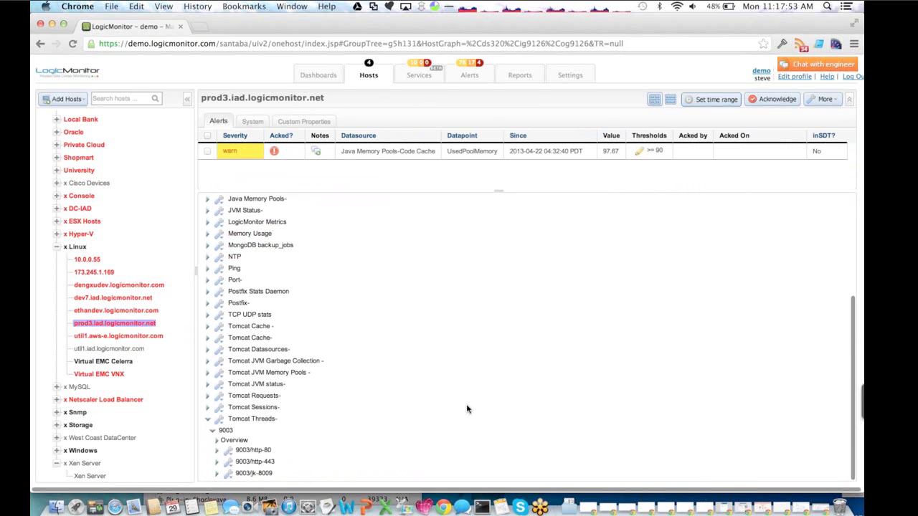
click(271, 463)
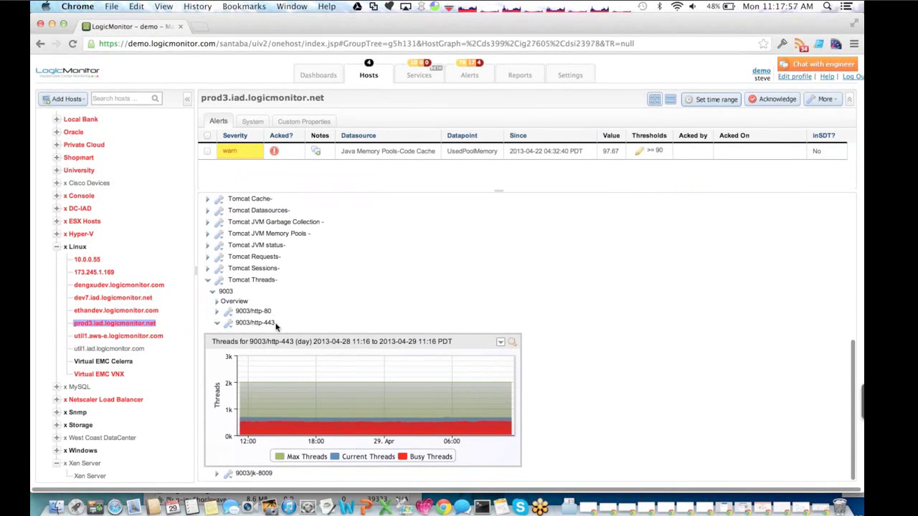
click(256, 323)
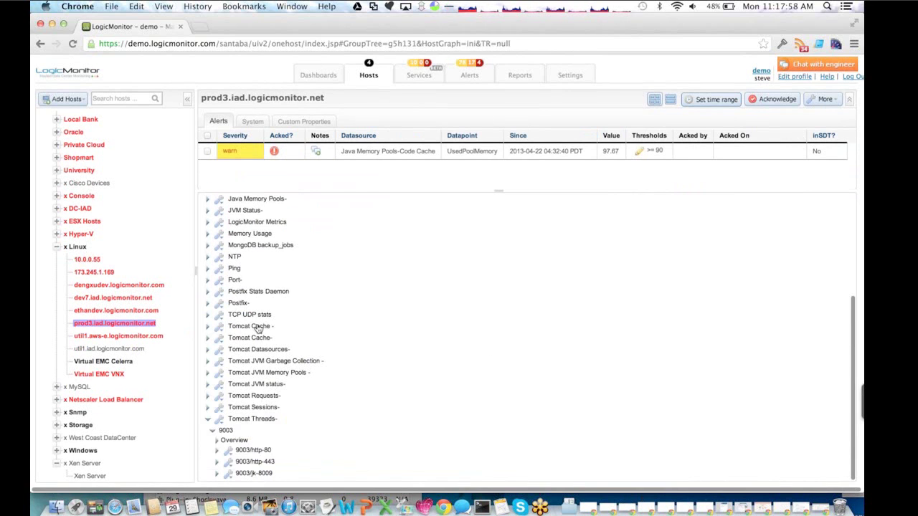
click(254, 396)
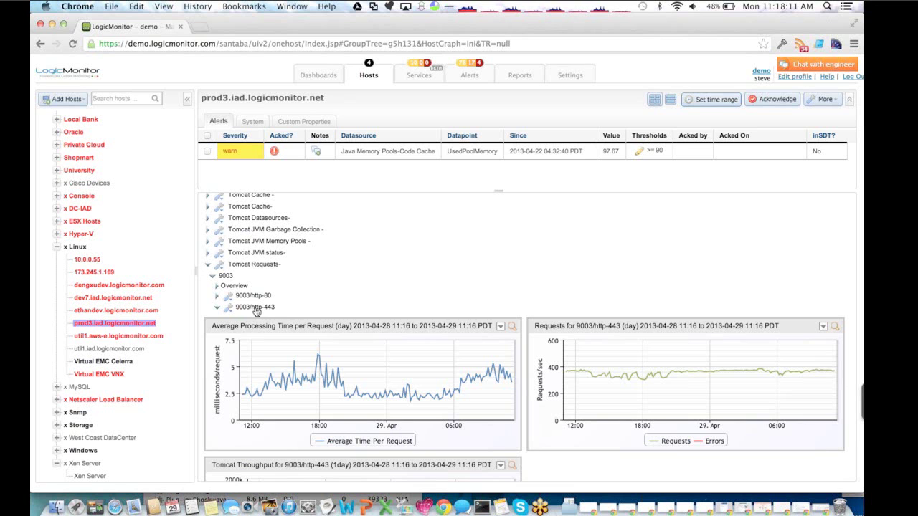
mouse_move(274, 396)
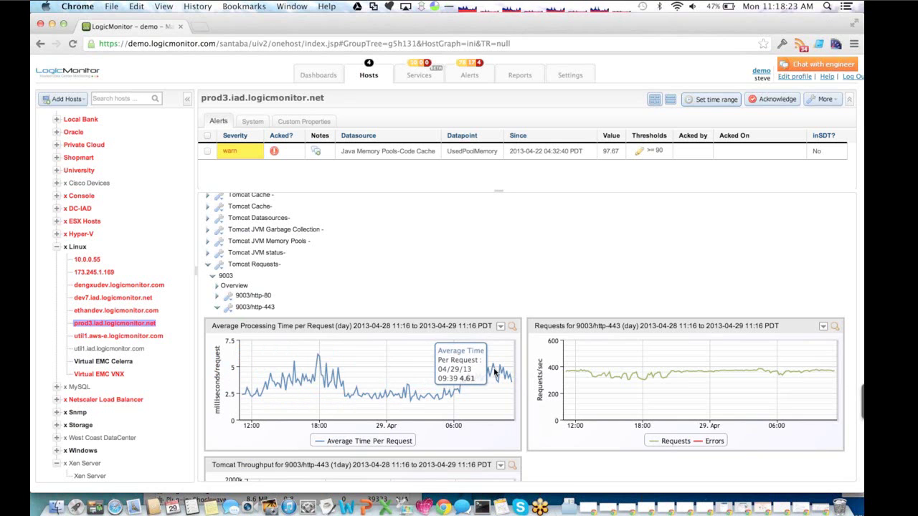
right_click(234, 313)
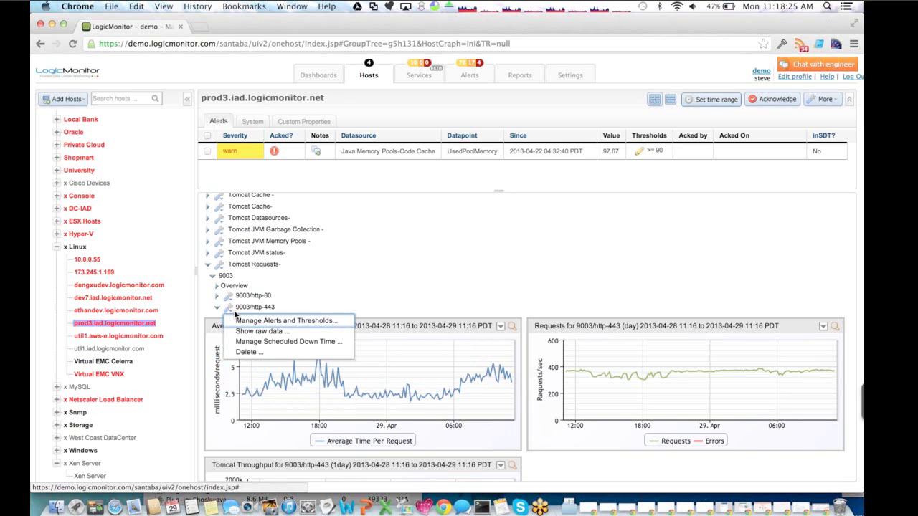
click(241, 320)
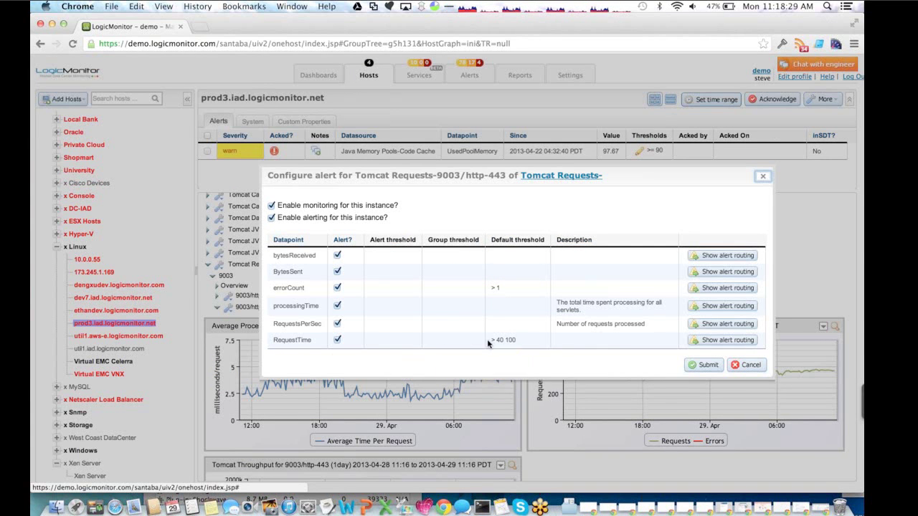
mouse_move(490, 342)
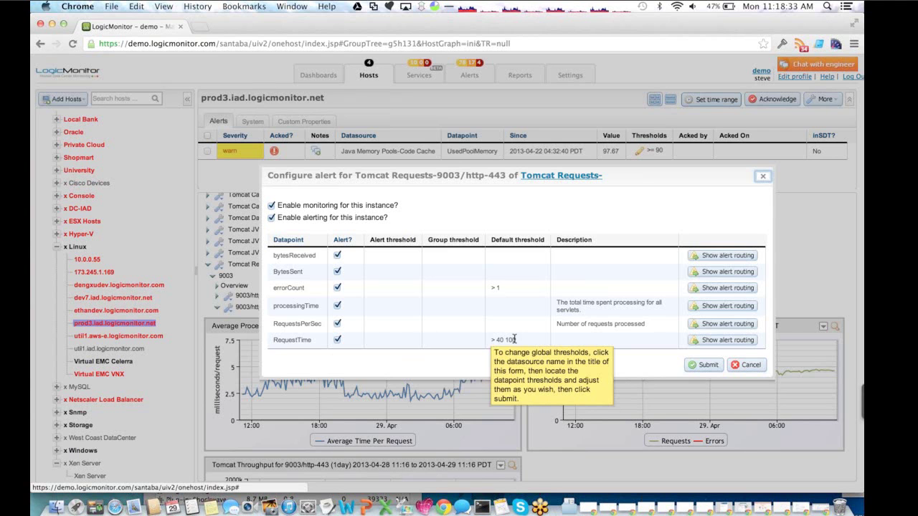
click(744, 366)
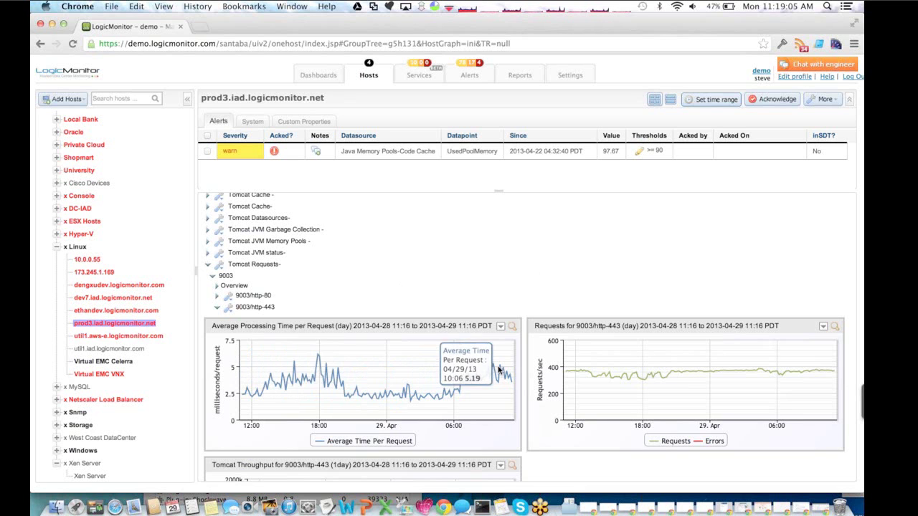
- Expand then collapse prod3's CPU graphs and scroll the datasource list to the Tomcat entries
scroll(353, 280, up, 10)
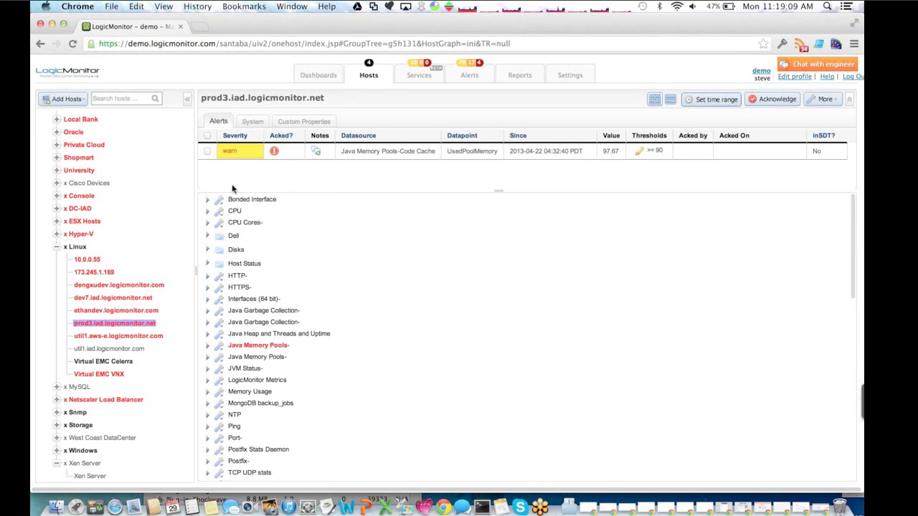
click(235, 211)
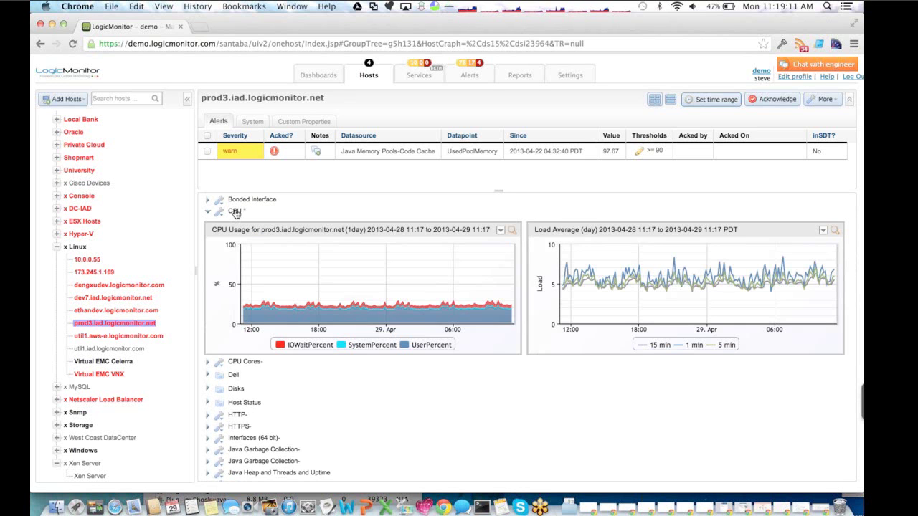
click(235, 211)
scroll(387, 374, down, 15)
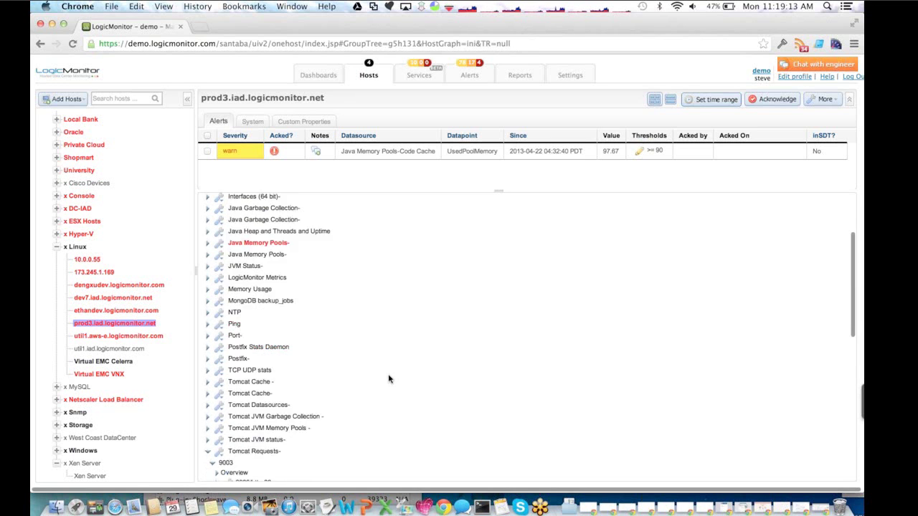
scroll(368, 378, up, 5)
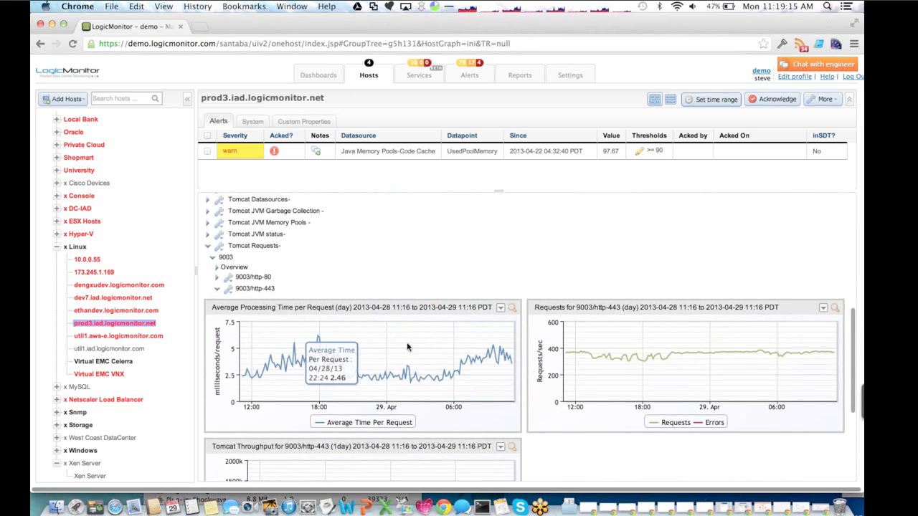
scroll(426, 261, up, 5)
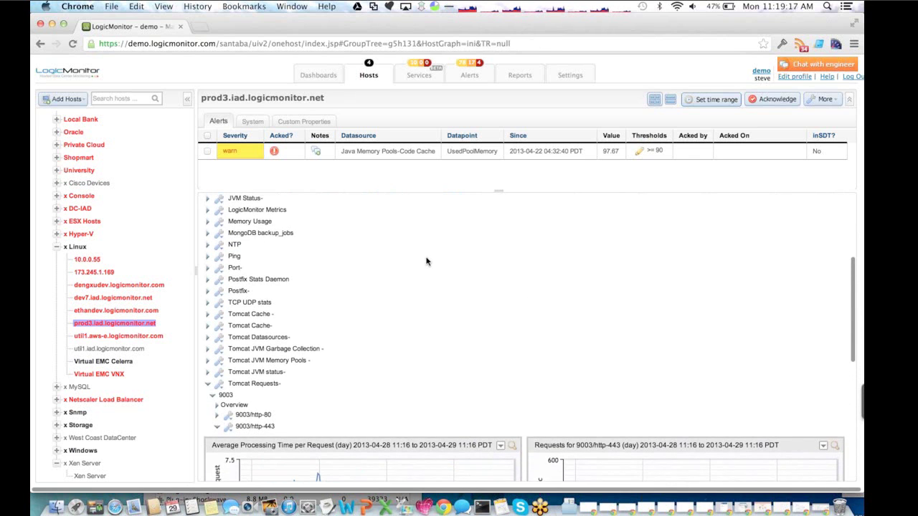
- Review the Tomcat JVM Garbage Collection graphs, then collapse them and expand Tomcat JVM Memory Pools
click(280, 357)
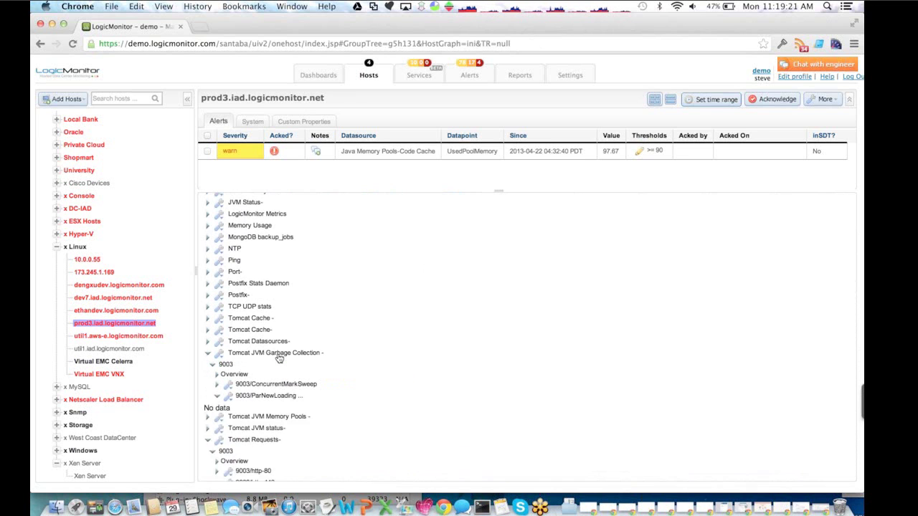
scroll(380, 362, down, 3)
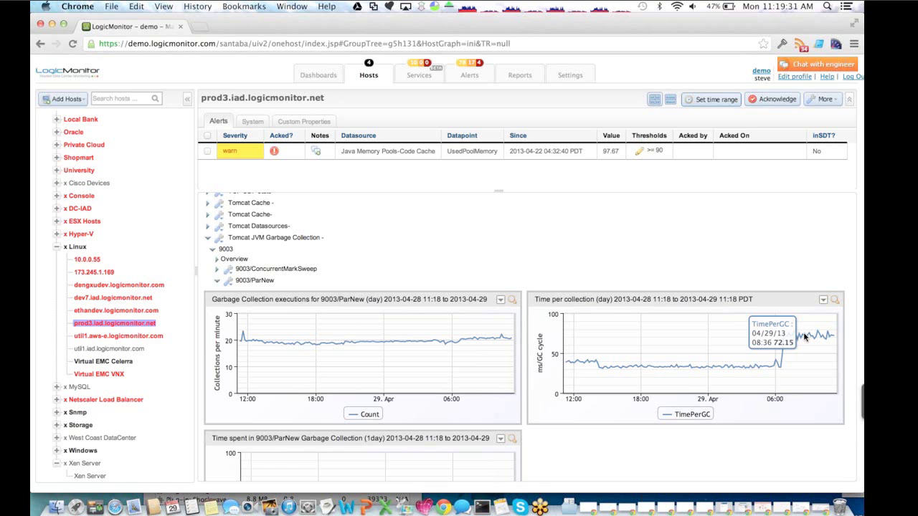
scroll(804, 337, down, 2)
scroll(804, 337, down, 2)
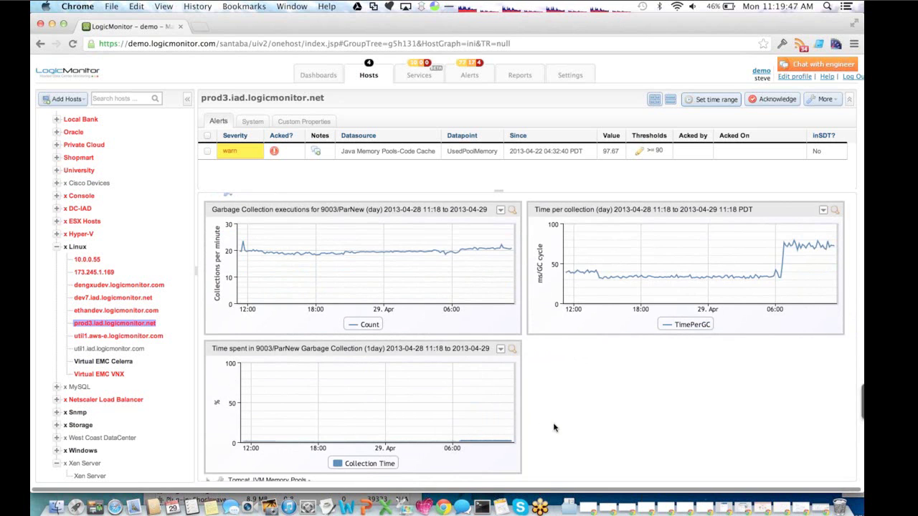
scroll(553, 428, up, 2)
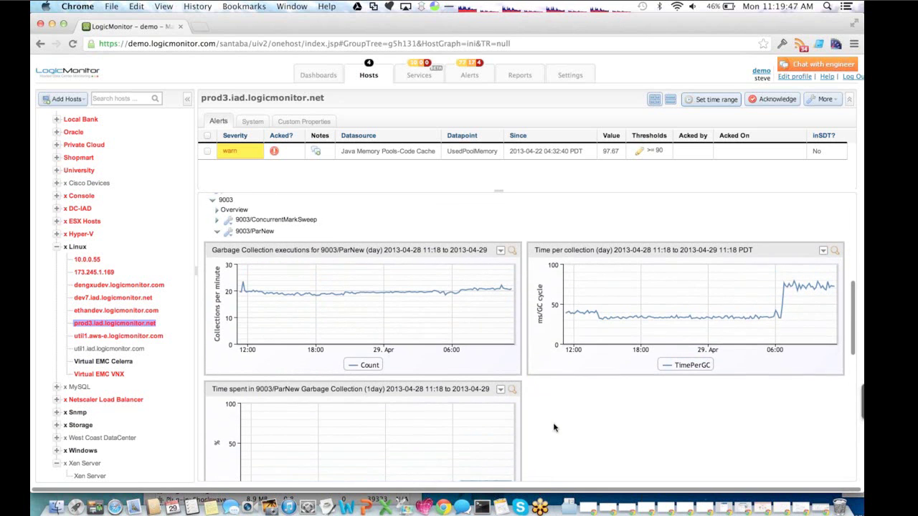
scroll(240, 212, up, 1)
click(239, 208)
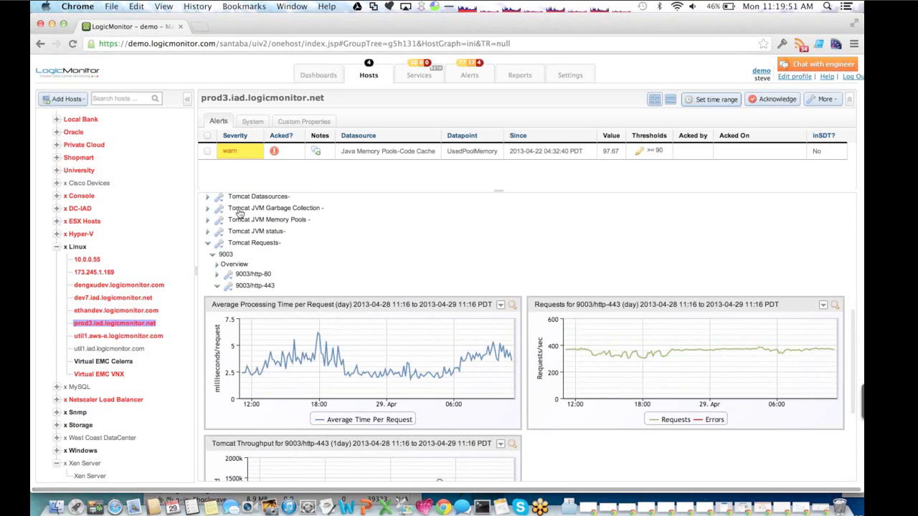
click(292, 224)
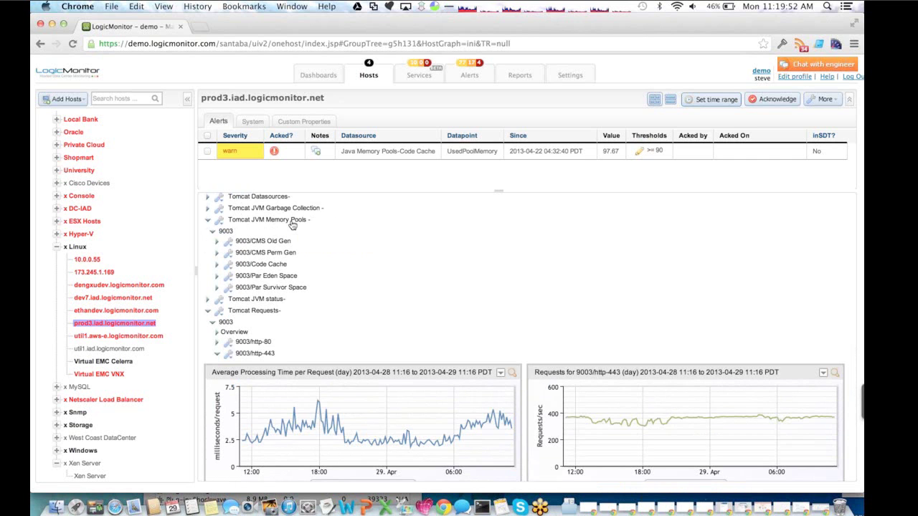
- Show the 9003/Par Survivor Space Memory Pool Usage graph, inspect its peak, and scroll back up
click(285, 287)
mouse_move(467, 343)
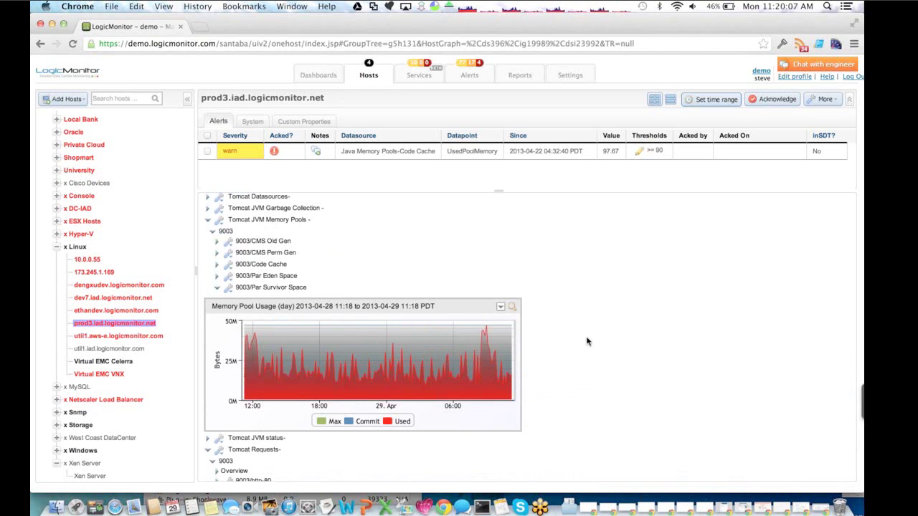
mouse_move(489, 333)
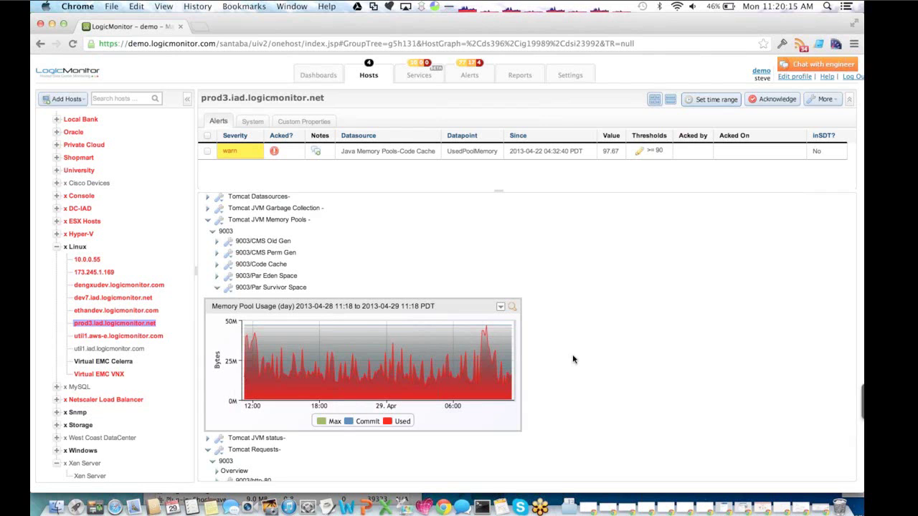
scroll(573, 359, down, 10)
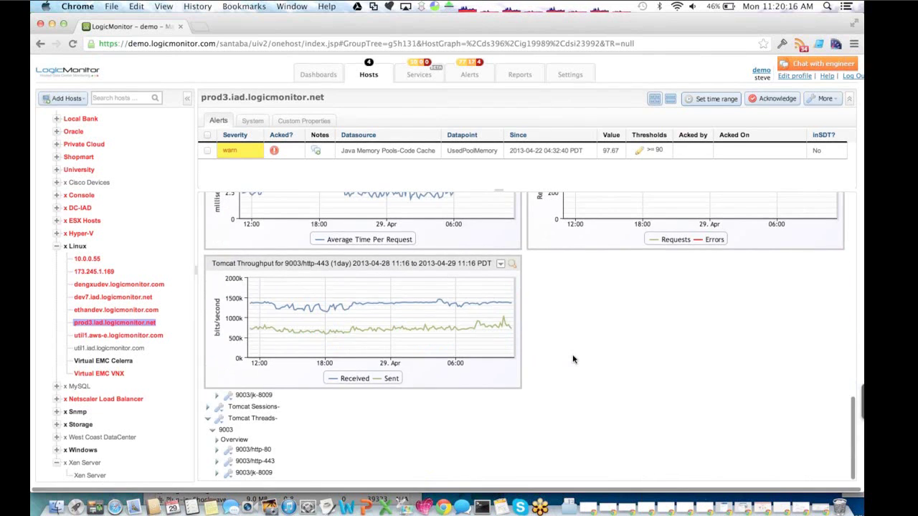
scroll(416, 382, up, 3)
scroll(417, 382, up, 2)
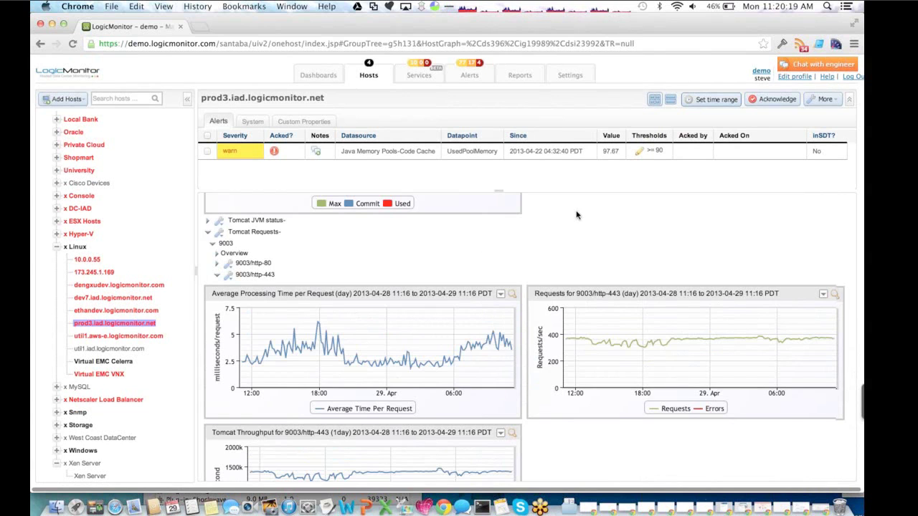
scroll(576, 215, up, 2)
scroll(575, 215, up, 4)
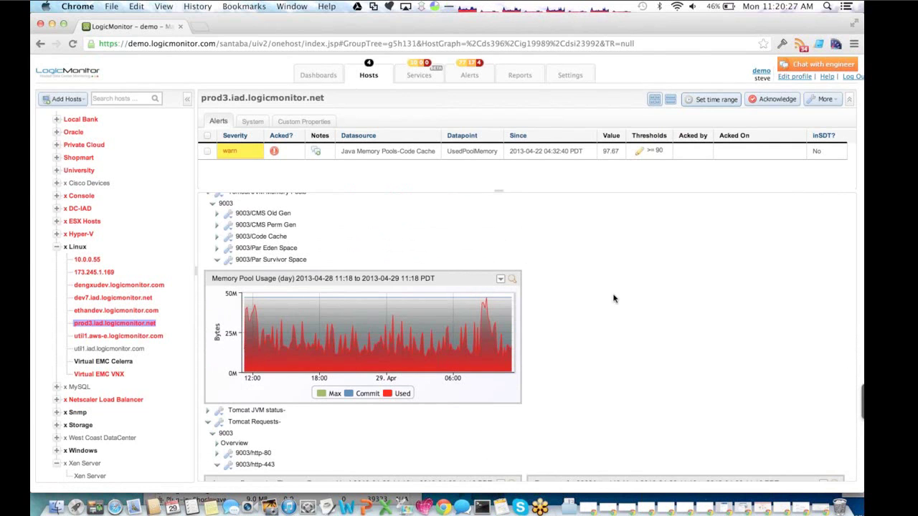
scroll(613, 298, up, 5)
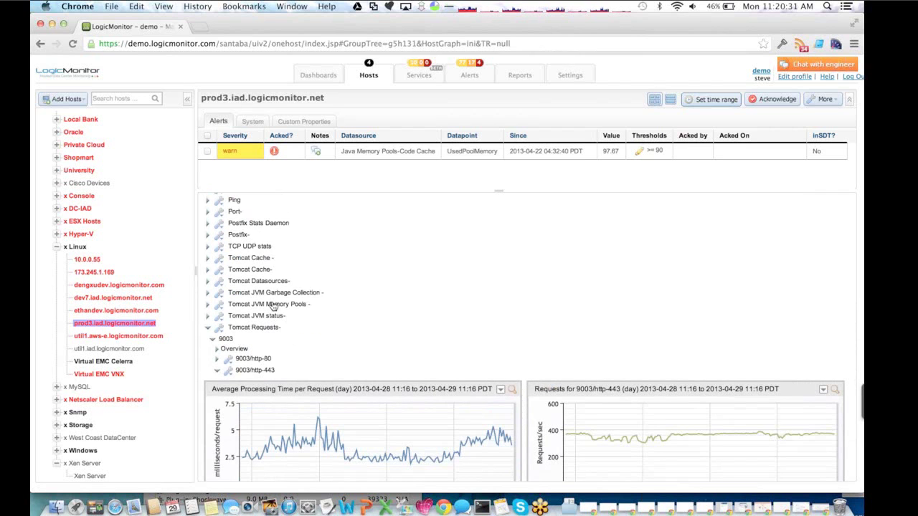
- Open the Virtualization dashboard and scroll through its alerts, Top 10 VMs by CPU and ESX host graphs
click(310, 76)
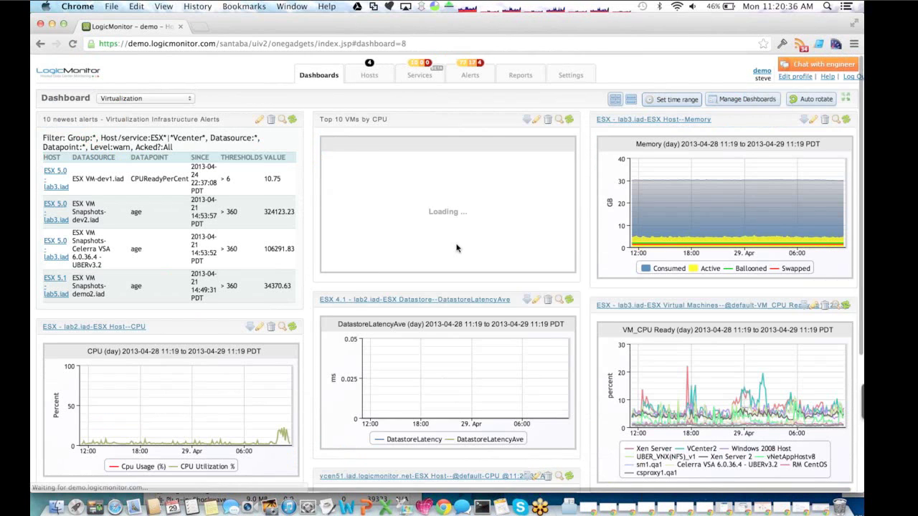
scroll(340, 399, down, 5)
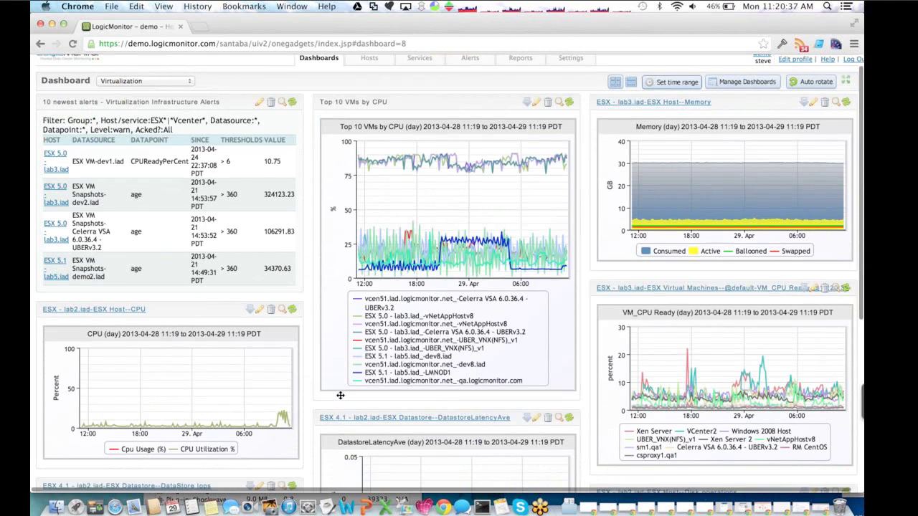
scroll(341, 398, down, 10)
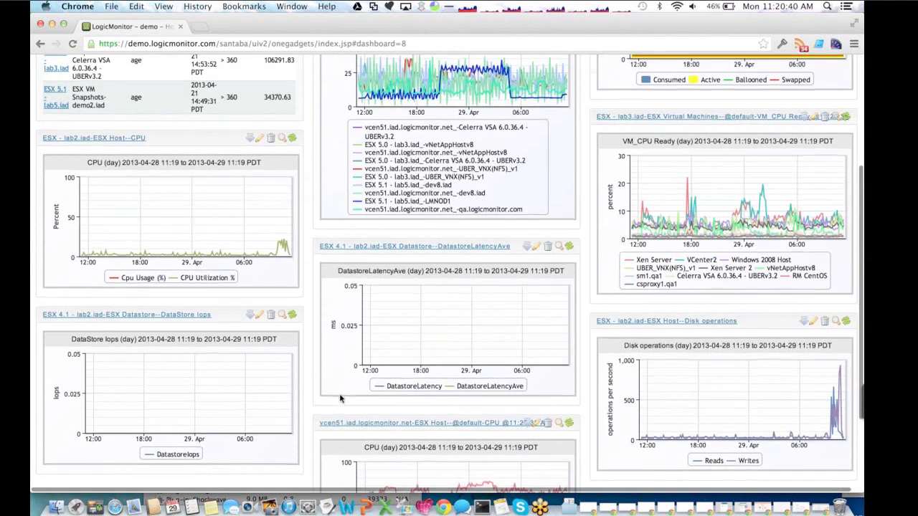
scroll(341, 398, down, 1)
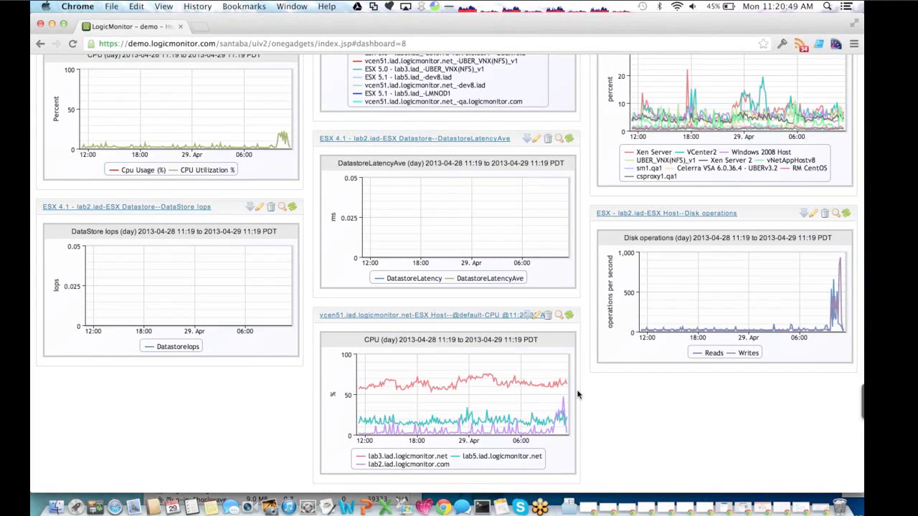
scroll(577, 393, up, 1)
scroll(578, 394, up, 10)
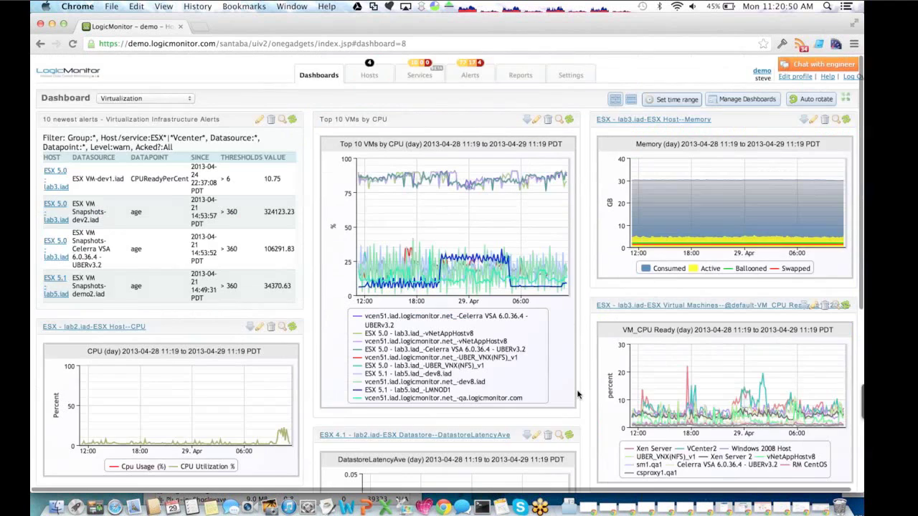
scroll(502, 344, down, 3)
scroll(430, 316, up, 3)
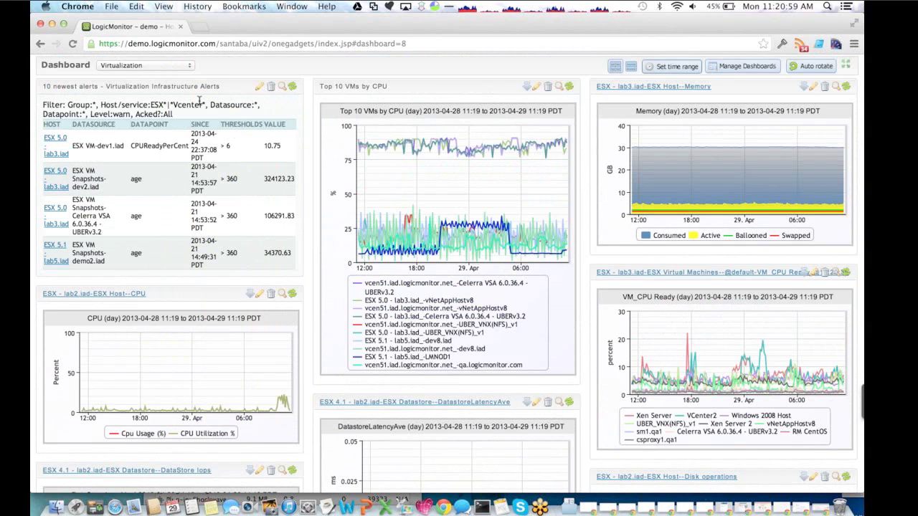
- Switch to the Storage dashboard and scroll through its NetApp volume throughput, latency and usage graphs
click(147, 67)
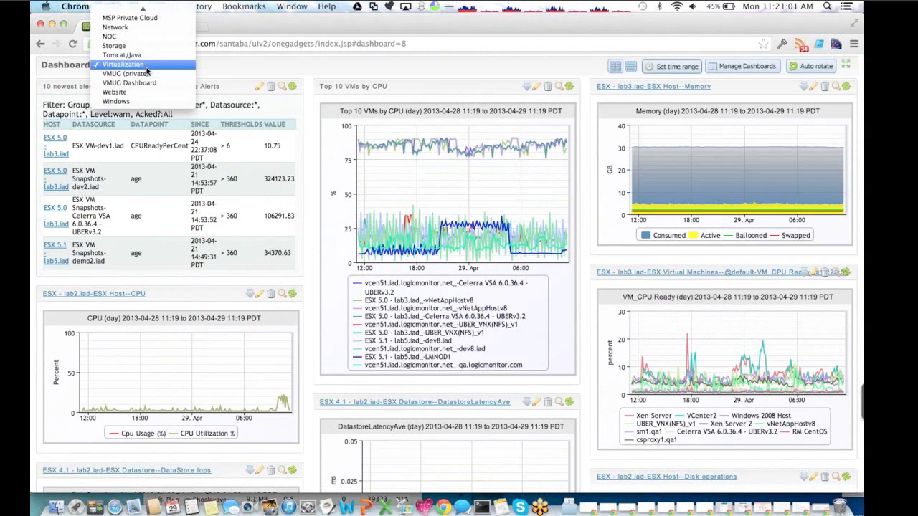
click(119, 47)
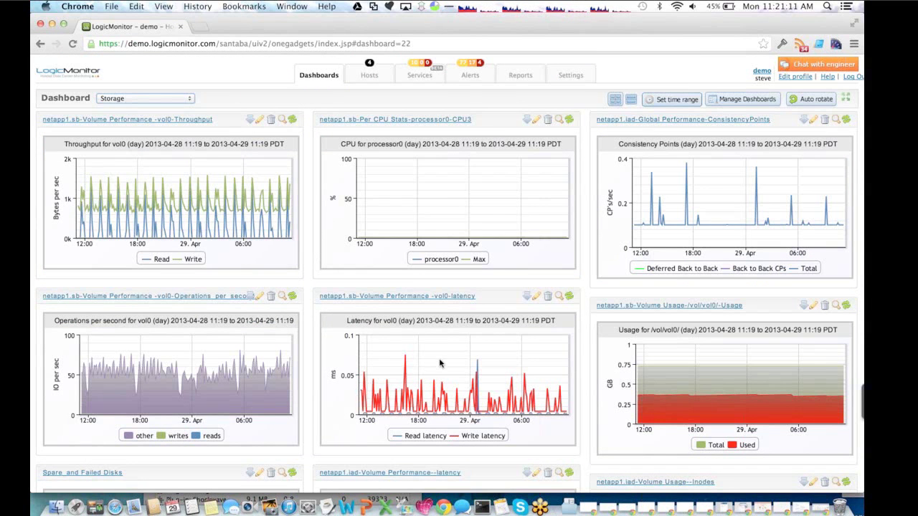
mouse_move(403, 370)
scroll(403, 371, down, 8)
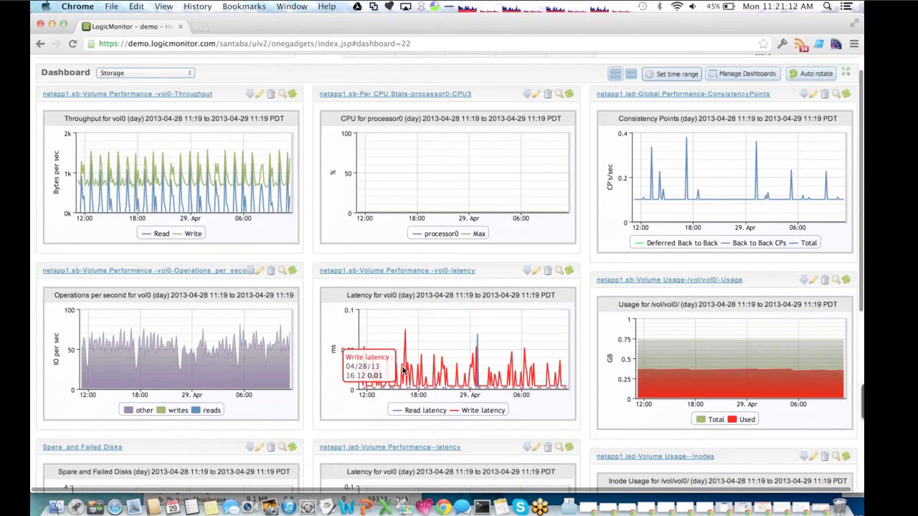
scroll(403, 371, down, 1)
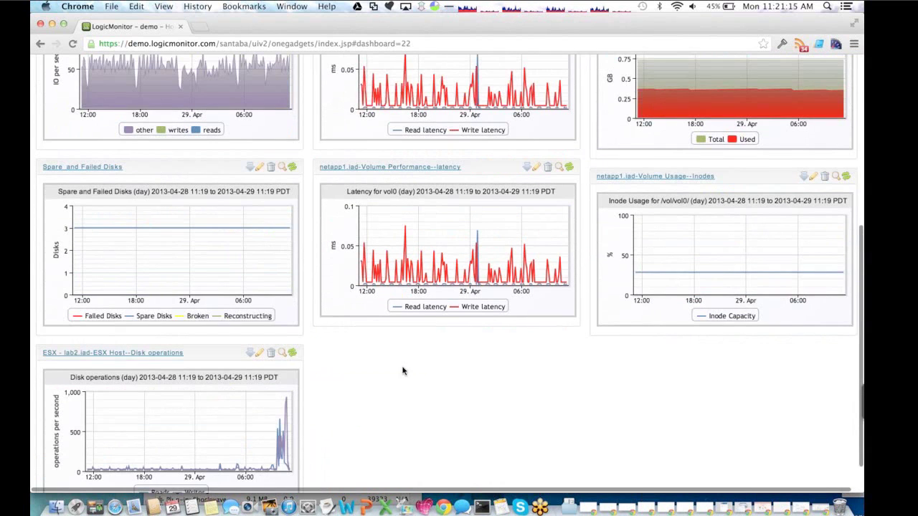
scroll(249, 263, up, 8)
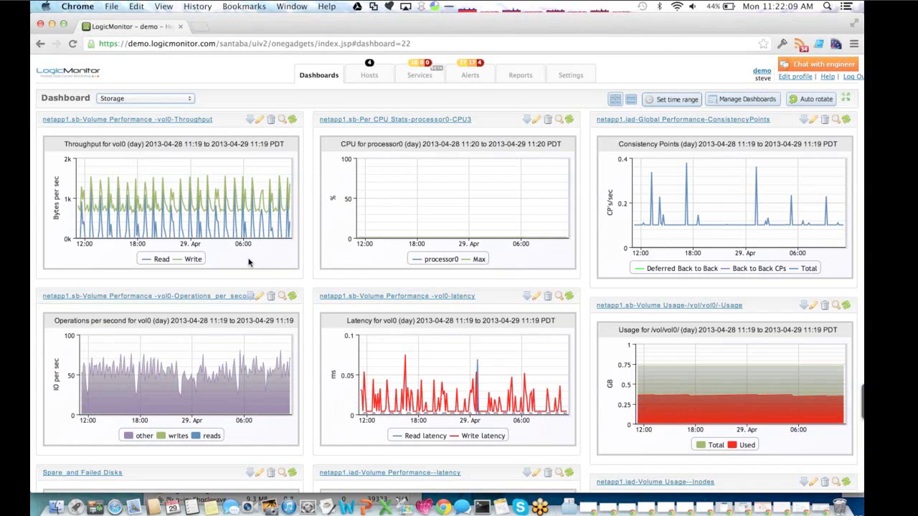
- Open the 'company website - fullpage' service status under the logicmonitor services group
click(426, 75)
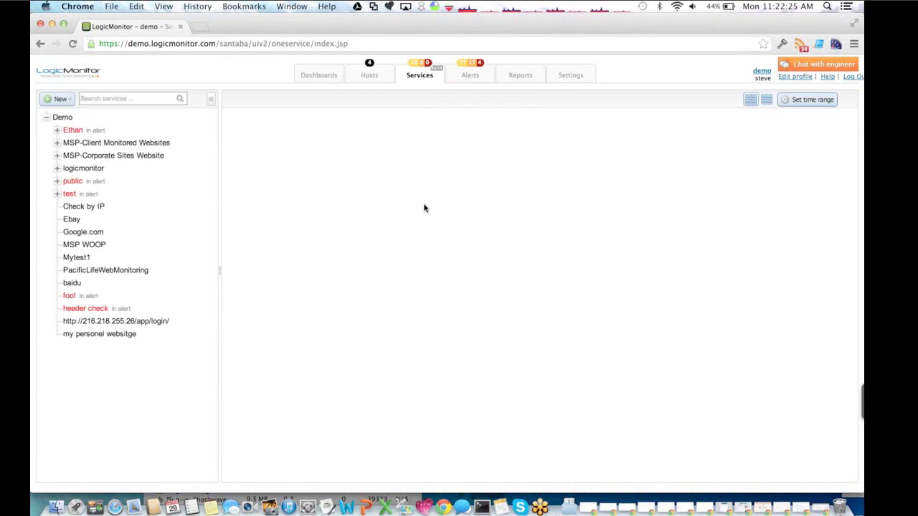
click(57, 168)
click(102, 195)
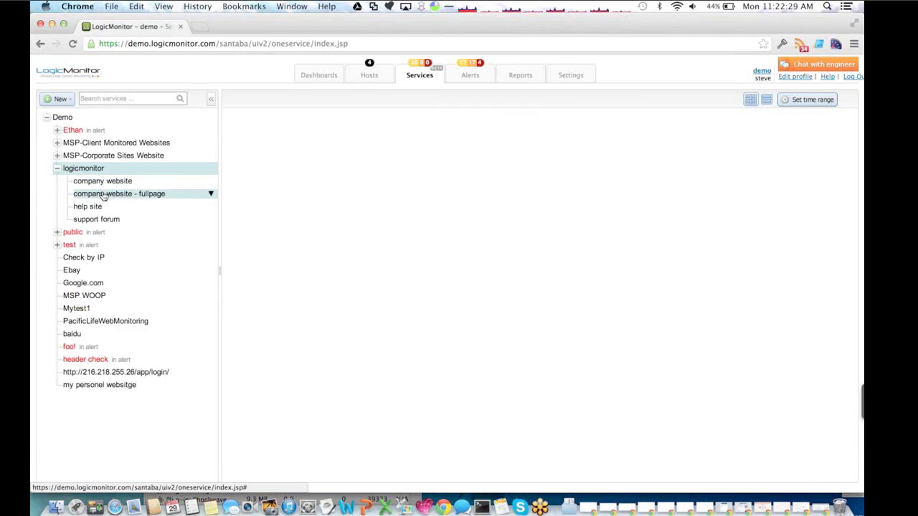
click(269, 262)
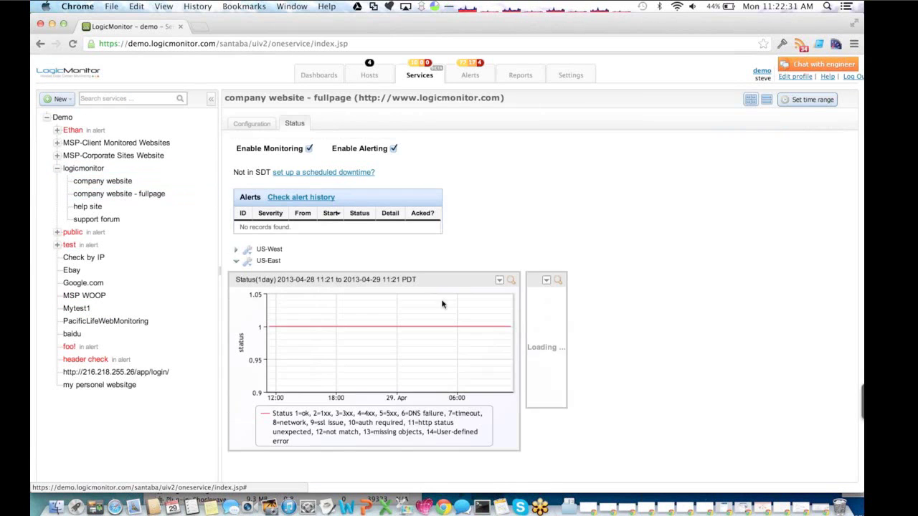
mouse_move(578, 353)
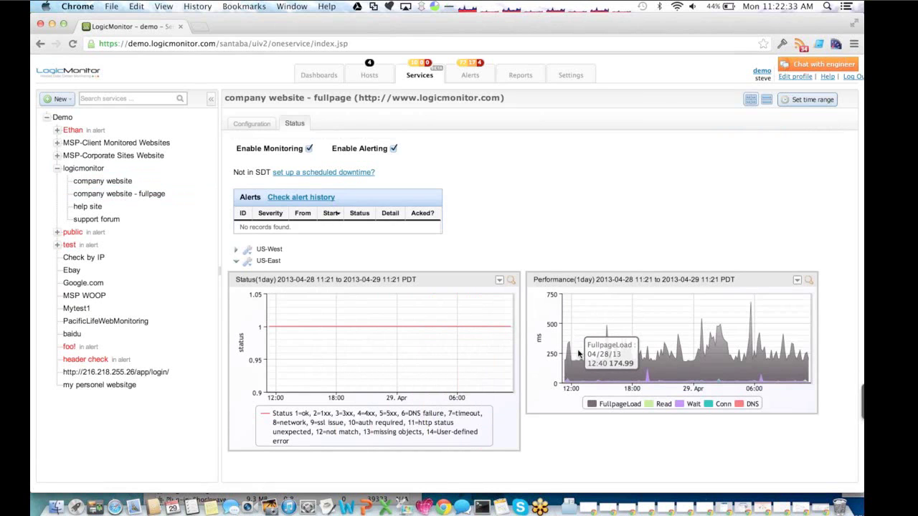
- Expand US-West and scroll through the US-West and US-East status and page-load charts
click(269, 250)
mouse_move(606, 331)
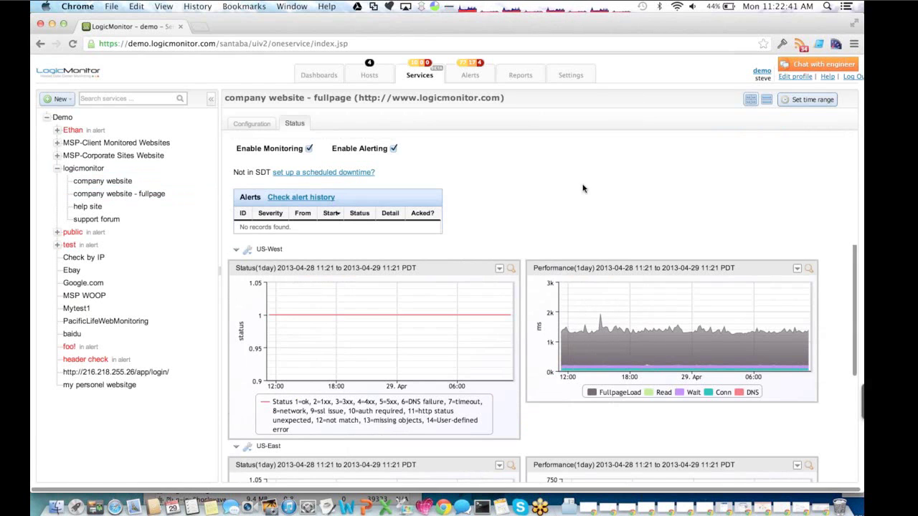
scroll(583, 189, down, 3)
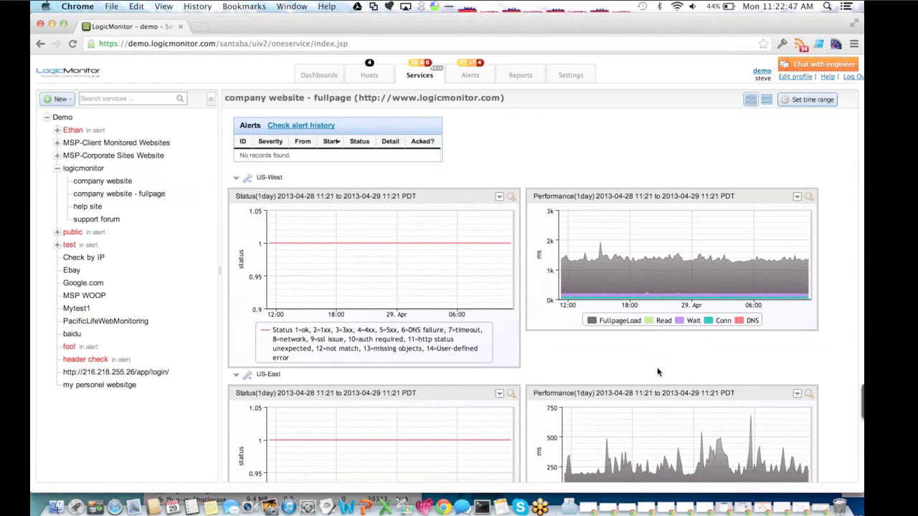
scroll(658, 376, down, 1)
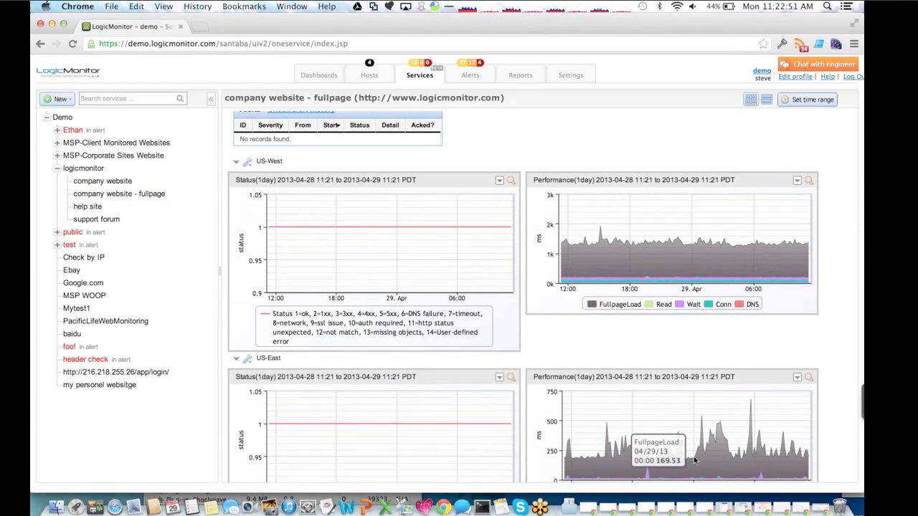
- View the enlarged US-West performance graph over 1M, then return to the Storage dashboard
click(809, 182)
click(475, 399)
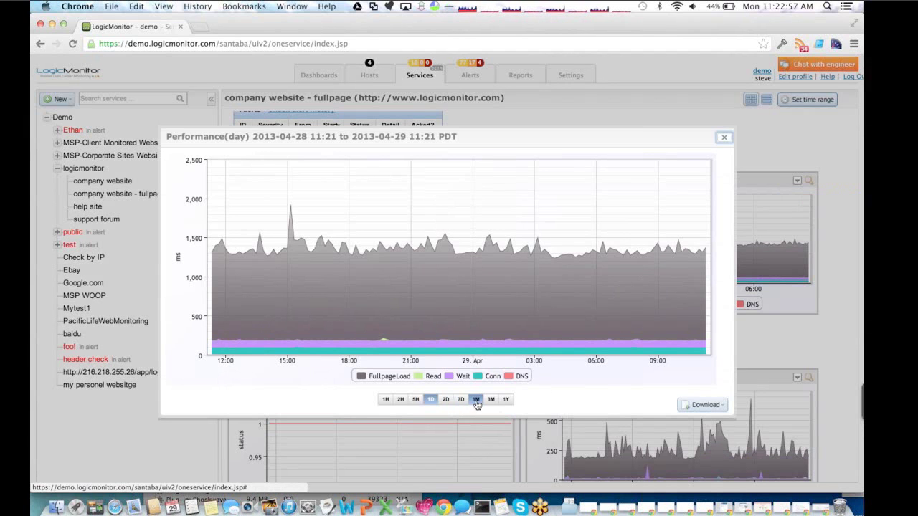
mouse_move(262, 244)
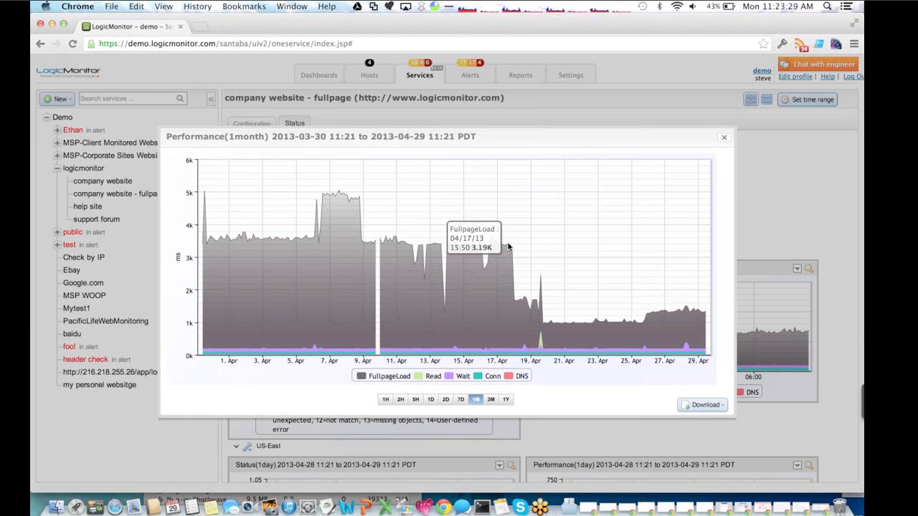
click(724, 141)
click(308, 76)
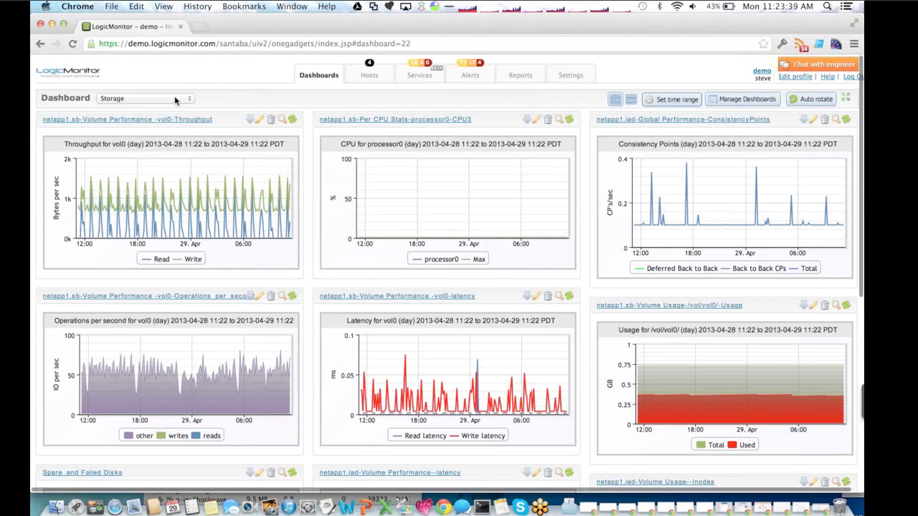
- Pick Local Bank Overview from the dashboard list to show its ATM transactions and revenue graphs
click(176, 101)
scroll(176, 101, up, 3)
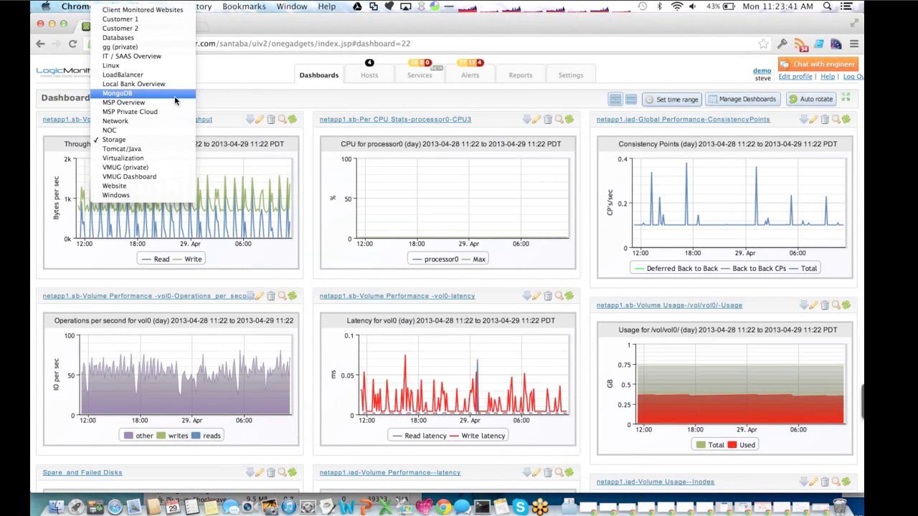
click(156, 84)
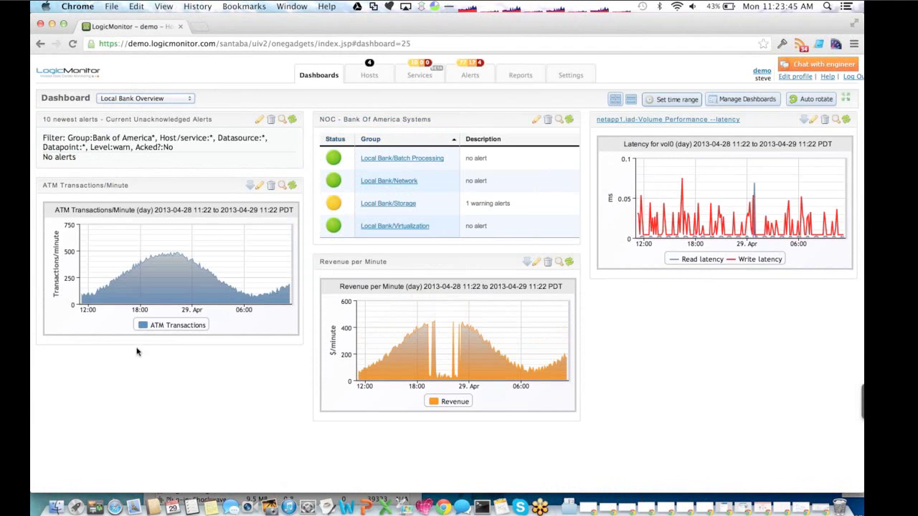
mouse_move(166, 258)
mouse_move(364, 374)
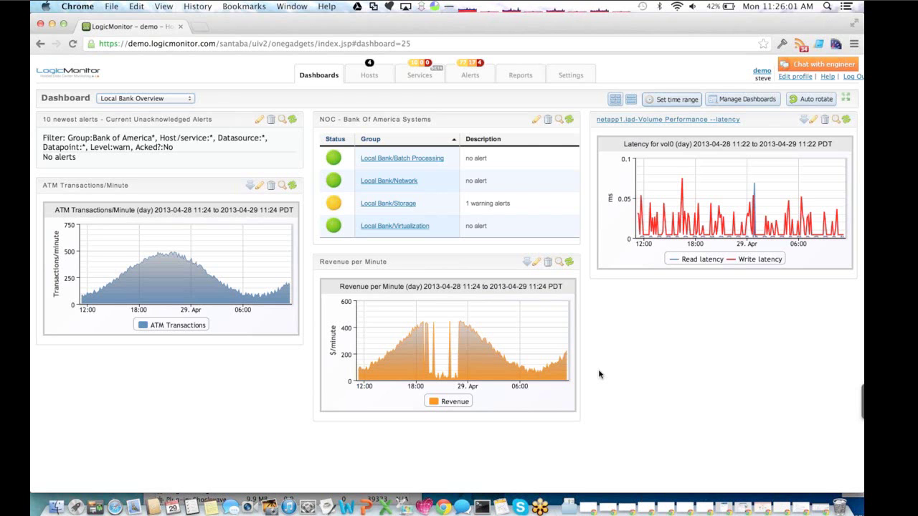
- Check the active alerts, then open the lab3.iad.logicmonitor.com host page from Hosts
click(469, 78)
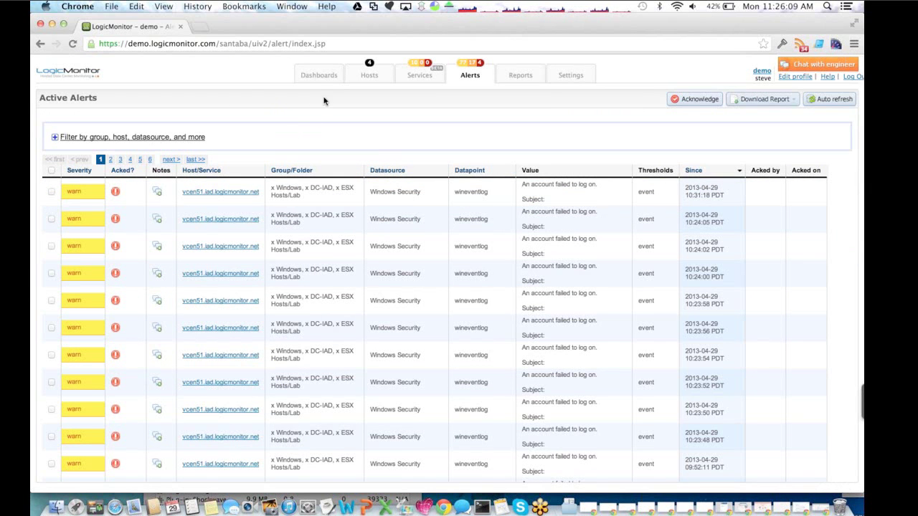
click(368, 76)
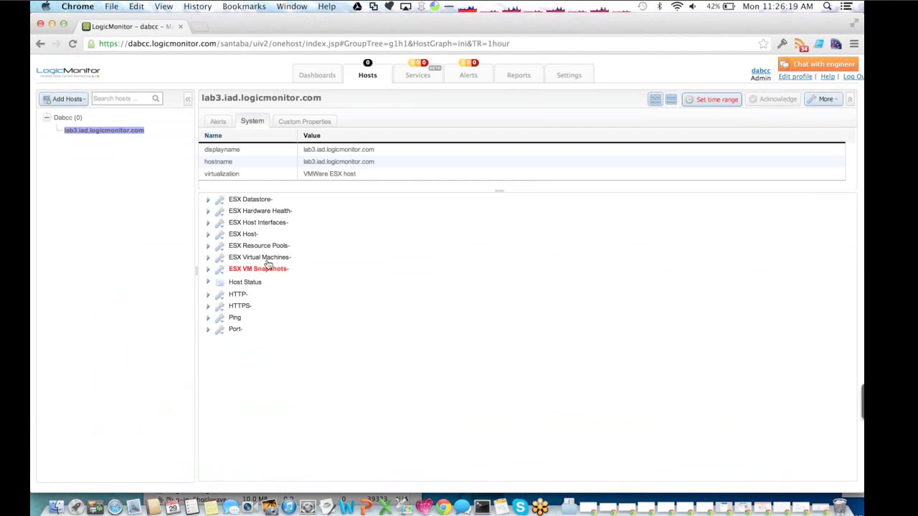
- Expand ESX Virtual Machines for lab3, scroll through its VM charts, then collapse it
click(263, 259)
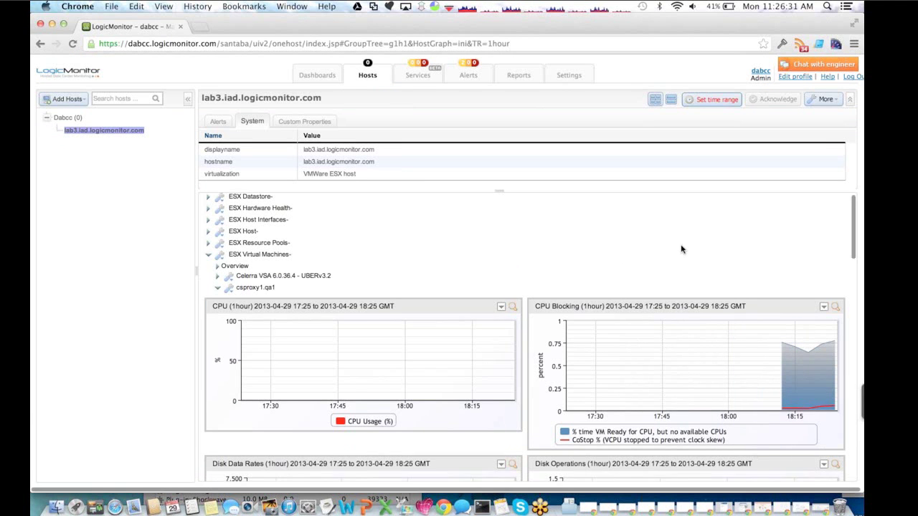
scroll(680, 244, down, 1)
scroll(680, 244, down, 8)
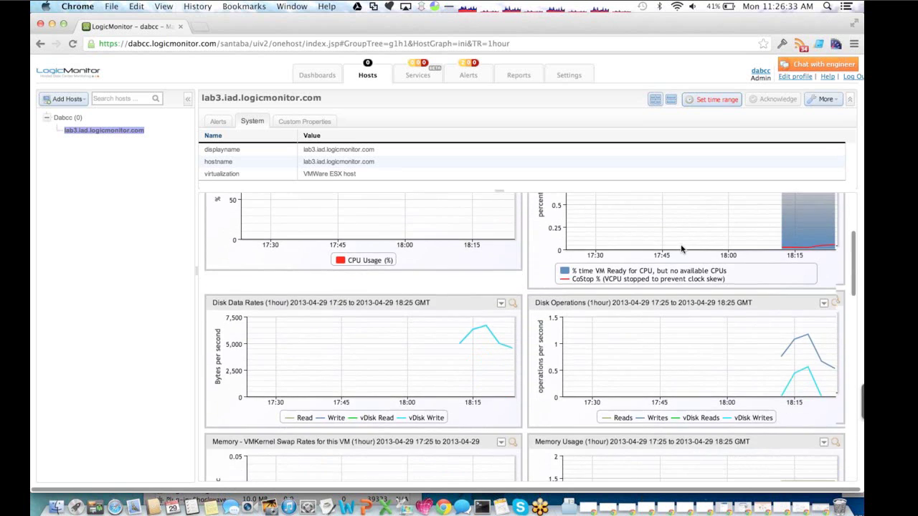
scroll(681, 244, down, 5)
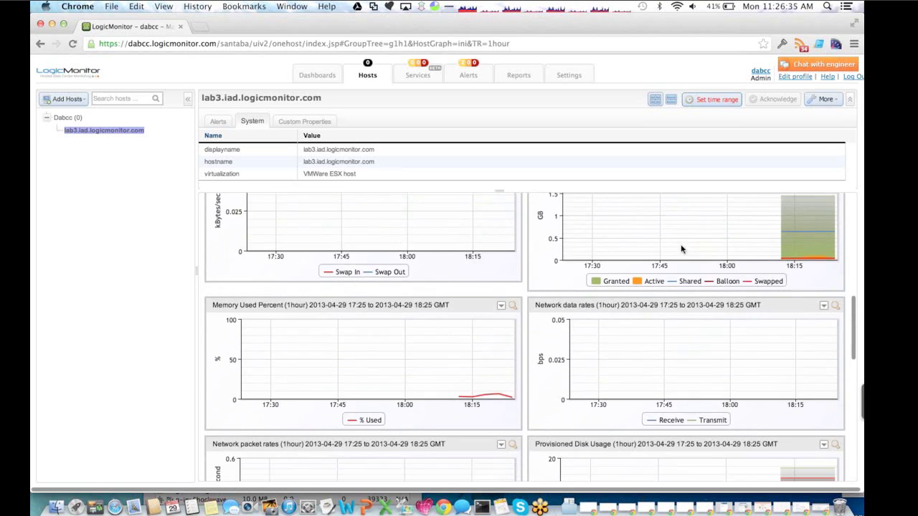
scroll(680, 249, down, 5)
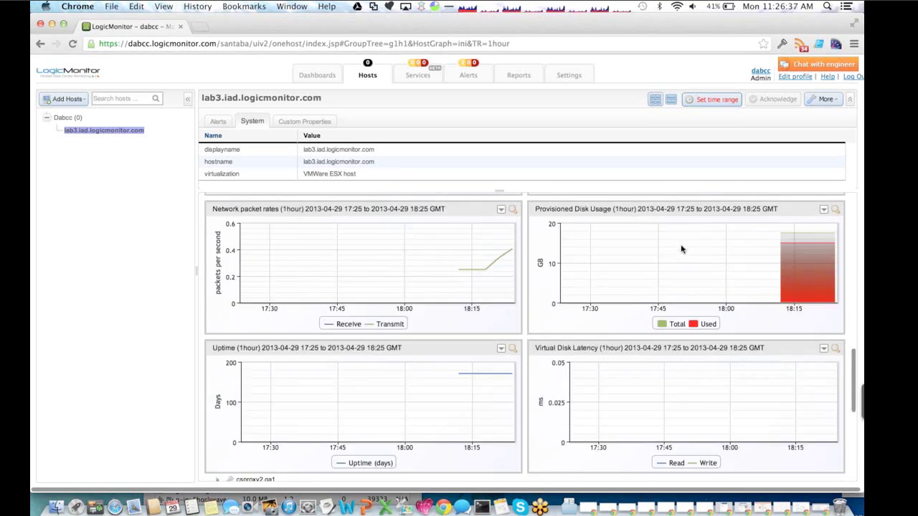
click(282, 294)
click(255, 259)
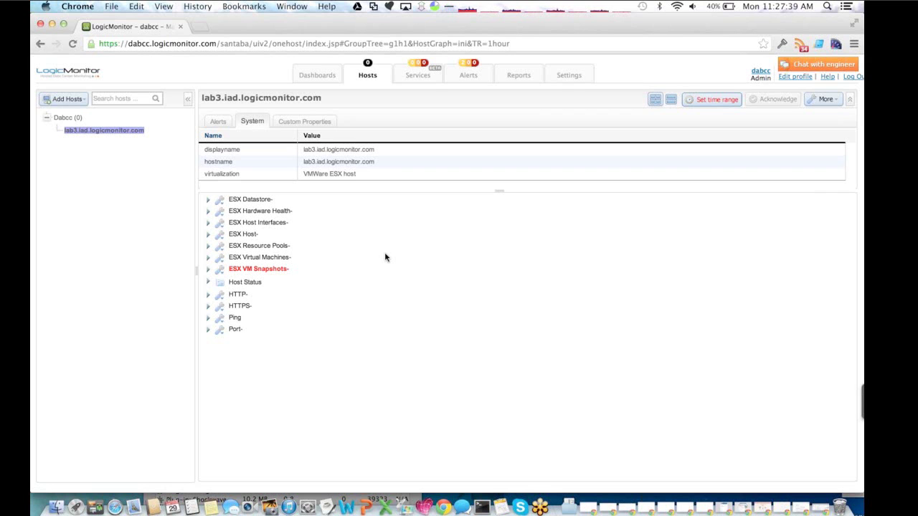
key(super+Tab)
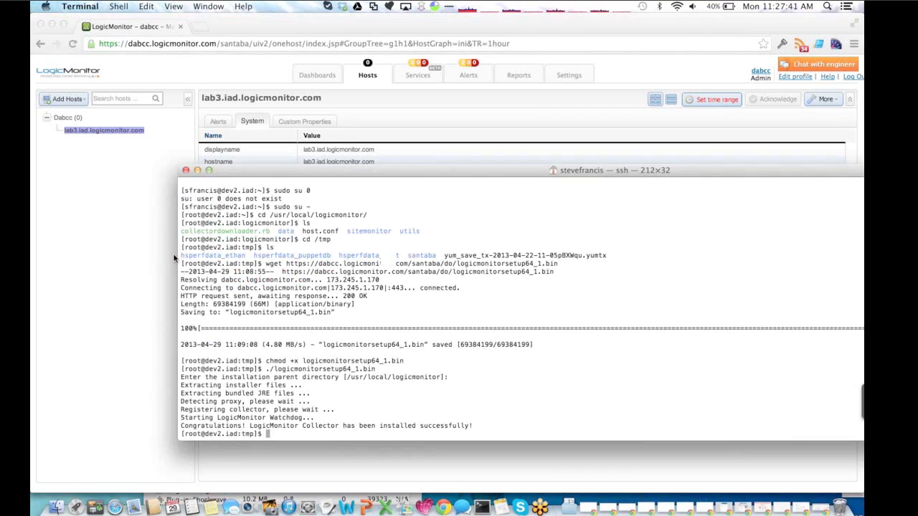
key(super+Tab)
click(236, 43)
text(w)
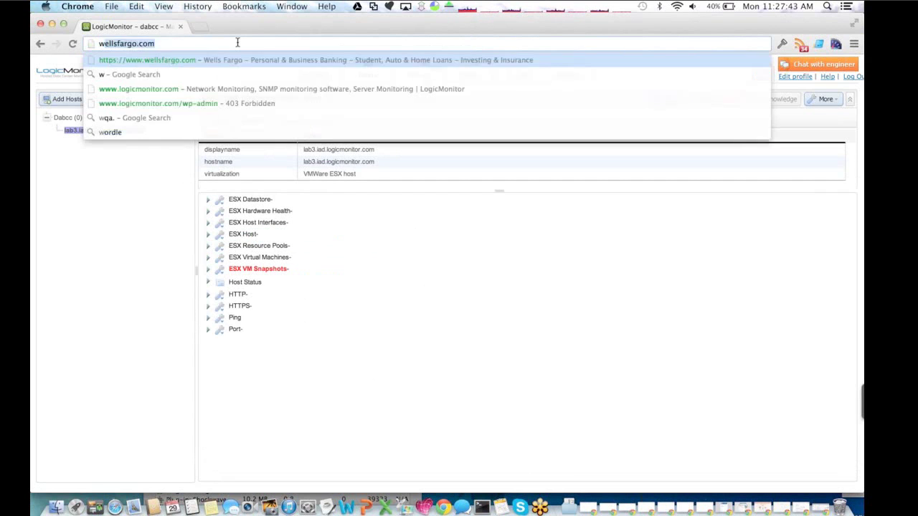
text(ww.logicmonitor.com)
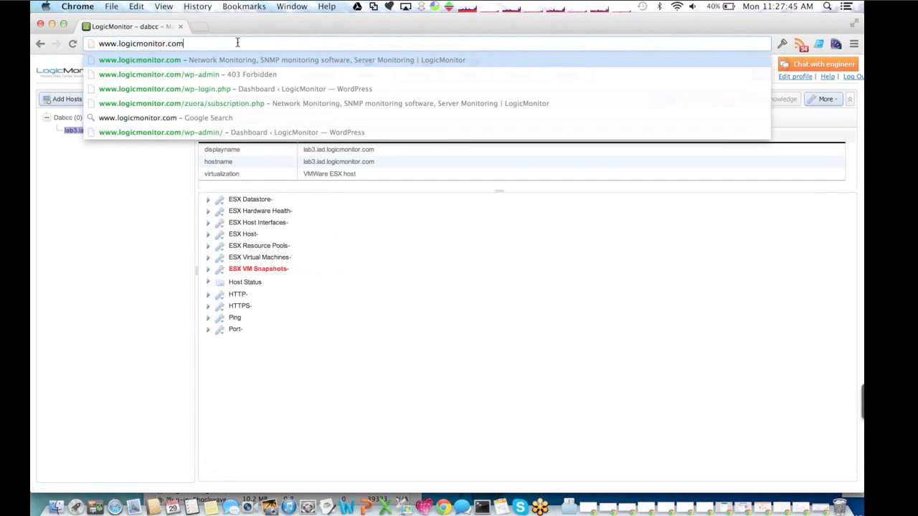
key(Return)
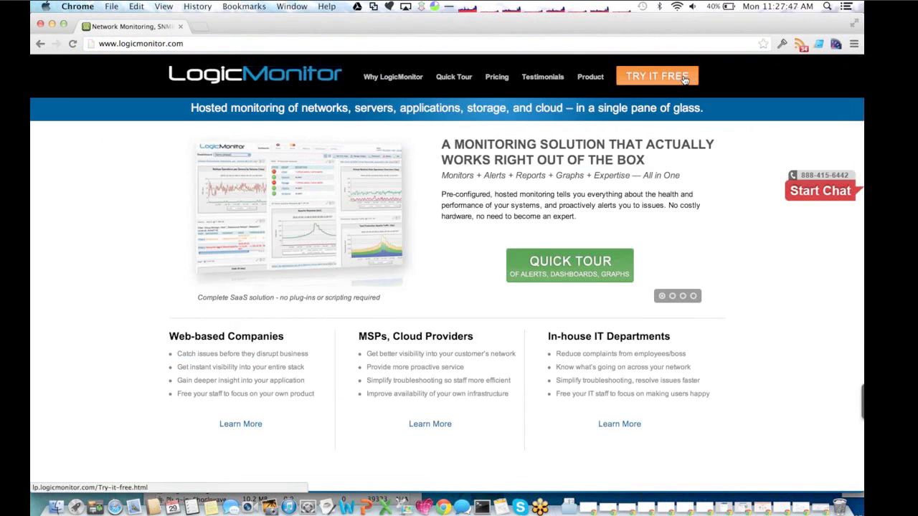